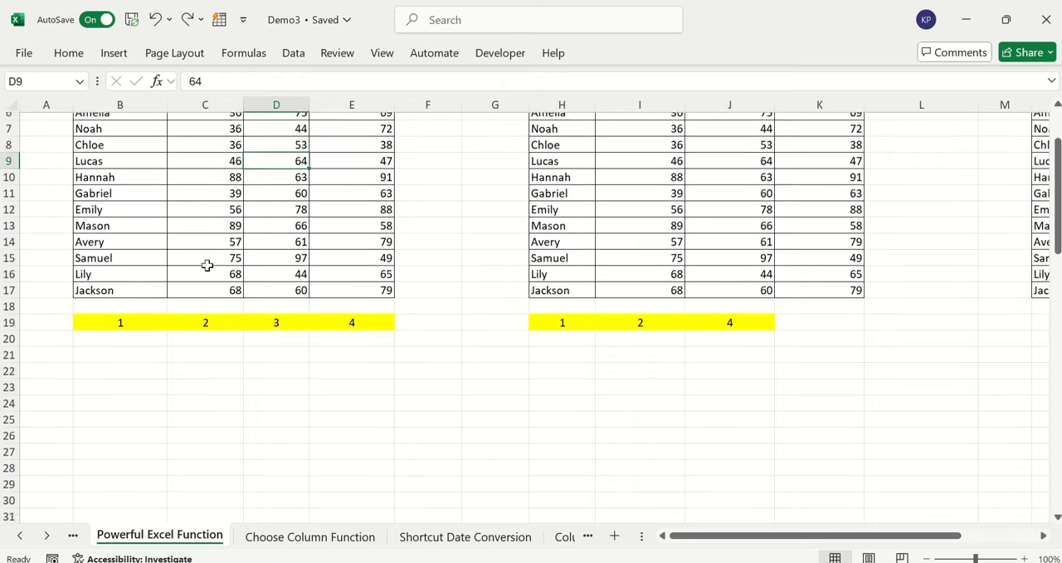
Examine the Choose Row source table in B5:E17 and the rows that can be picked from it
click(135, 346)
scroll(135, 346, up, 2)
drag(111, 185, 352, 379)
click(157, 429)
click(91, 265)
key(shift+Up)
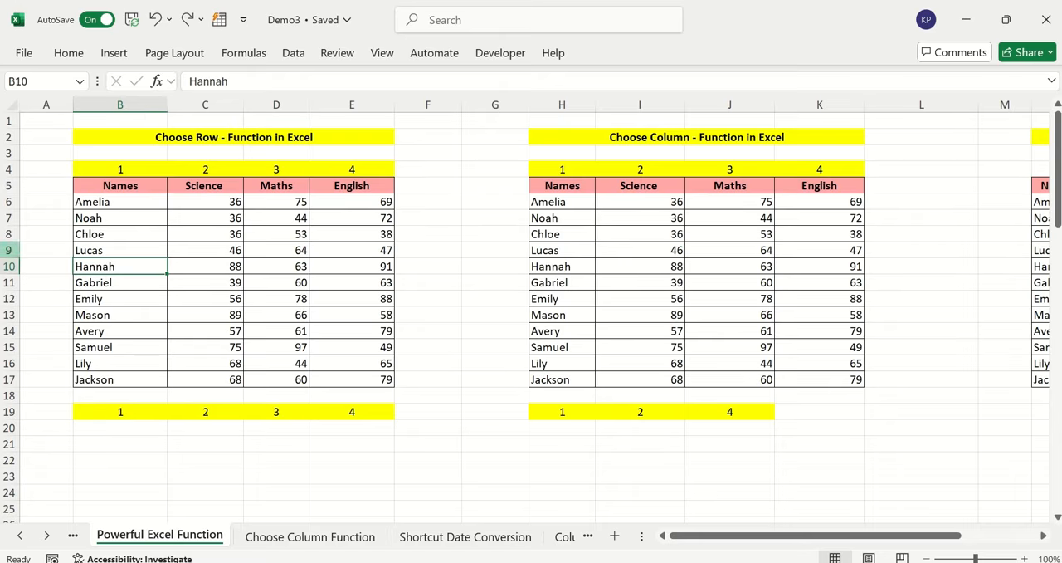
click(8, 249)
click(8, 282)
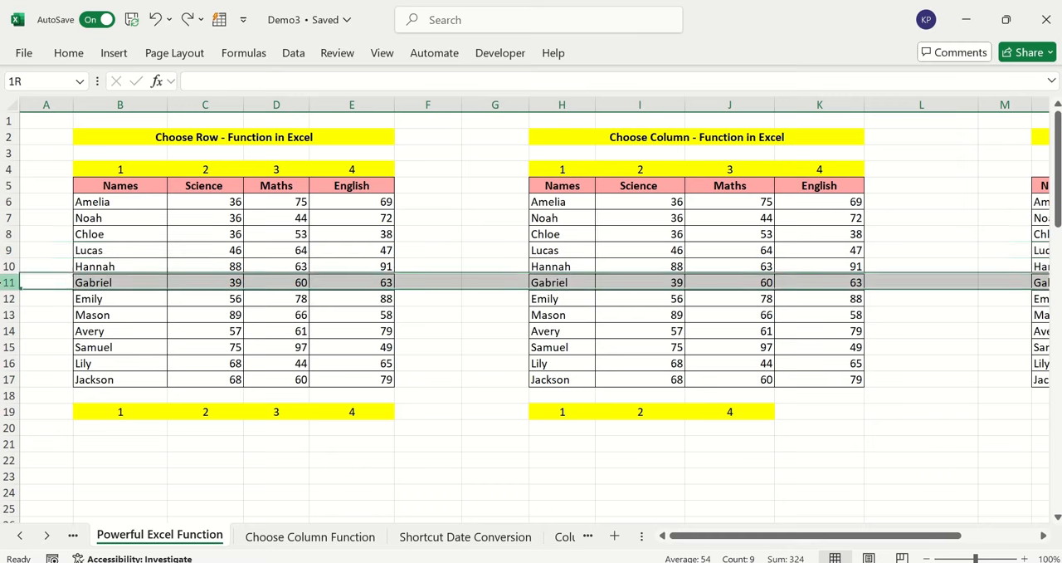
ctrl+click(8, 314)
click(123, 348)
Enter =CHOOSEROWS(B5:E17,1,3,5,6,7) in cell B20 to extract the header and four student rows
click(120, 429)
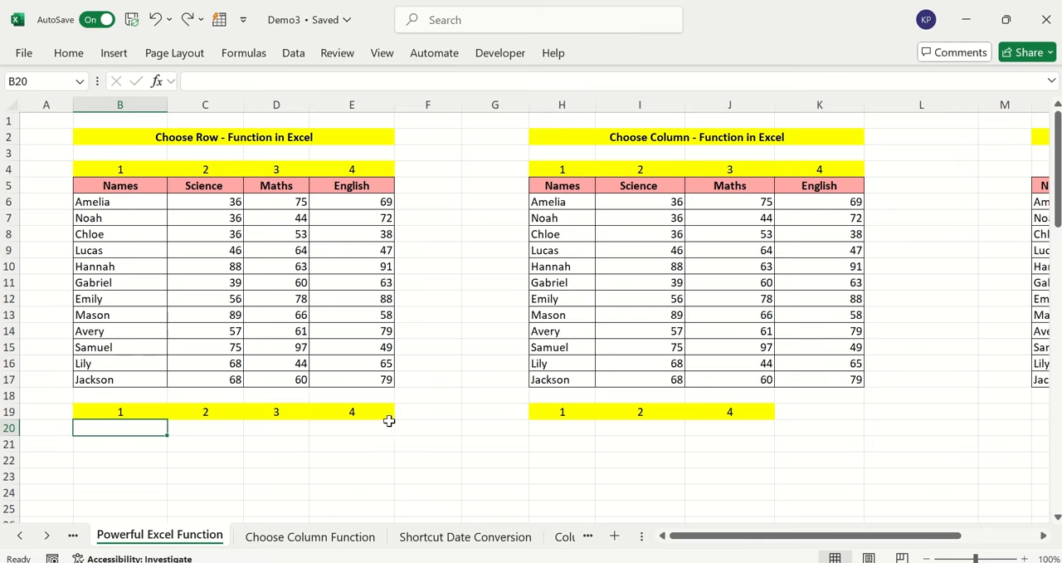
text(=chooser)
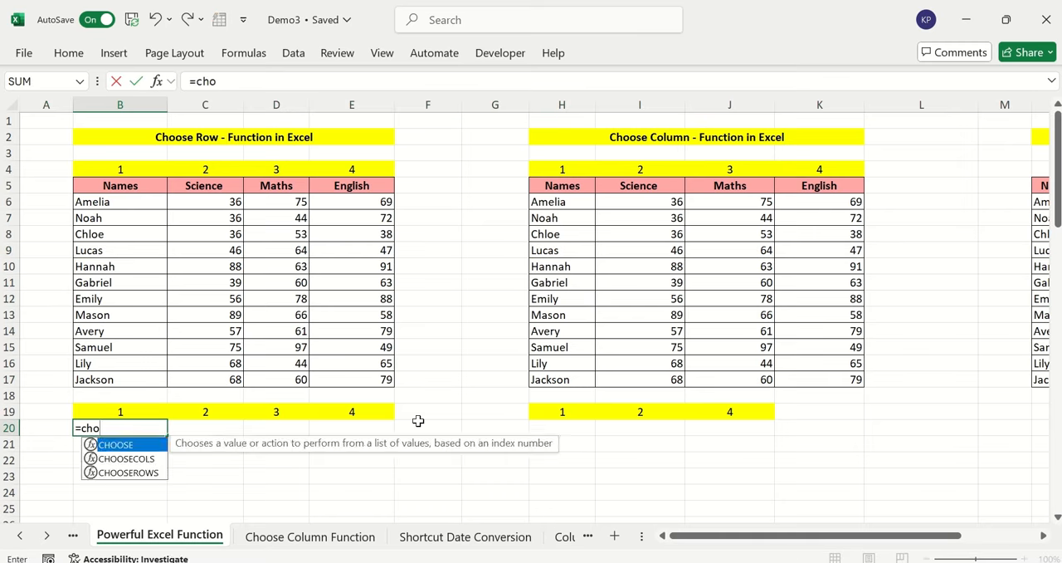
key(BackSpace)
key(Down)
key(Down)
key(Tab)
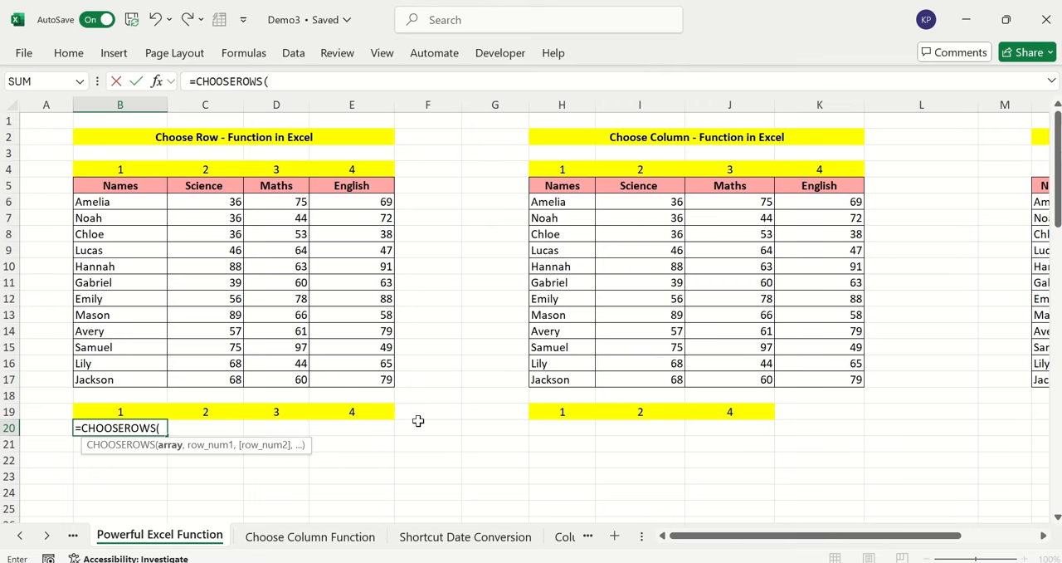
drag(121, 186, 346, 376)
text(,)
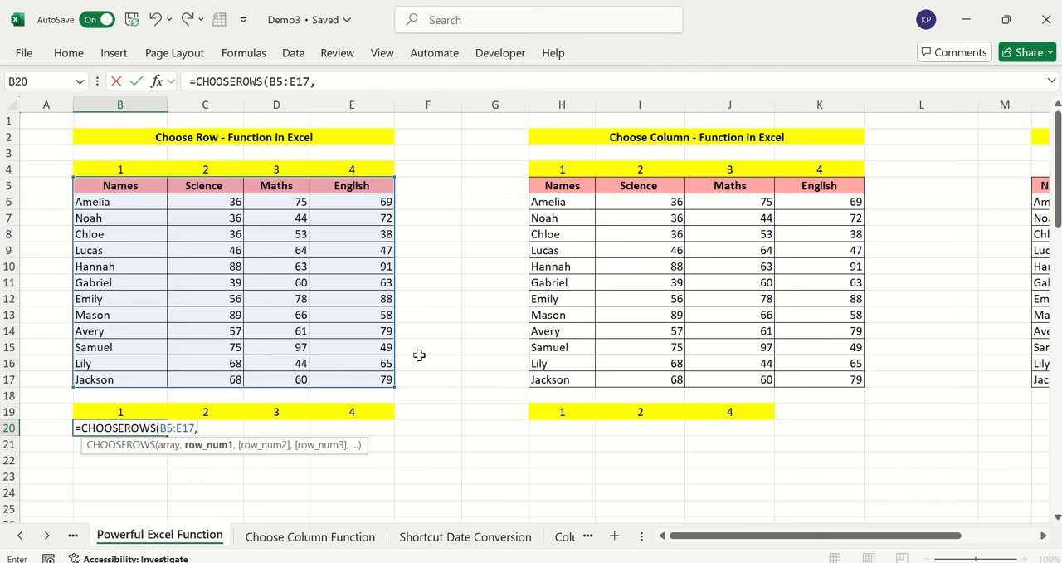
text(1,)
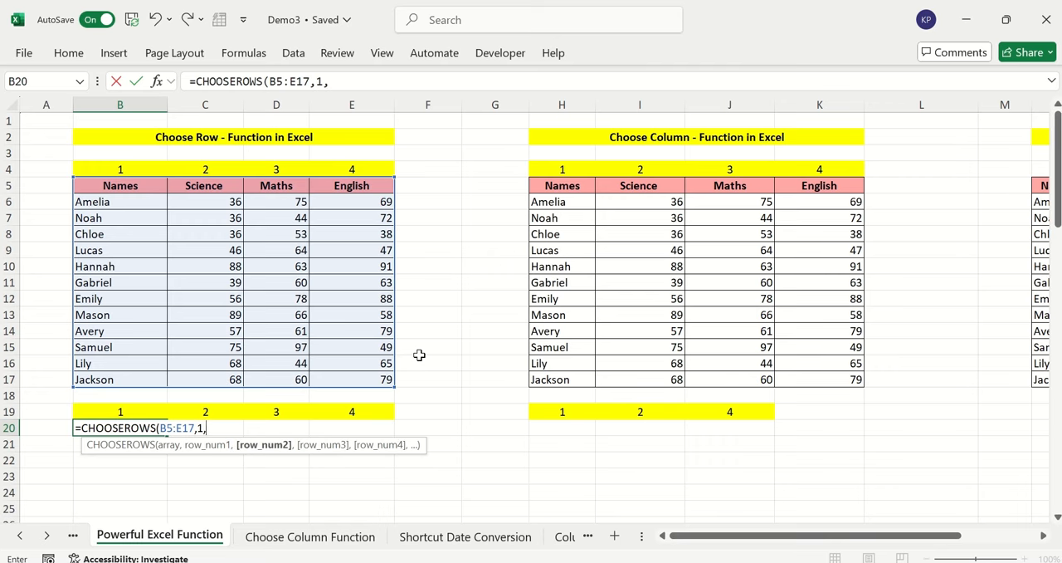
text(3,5,6)
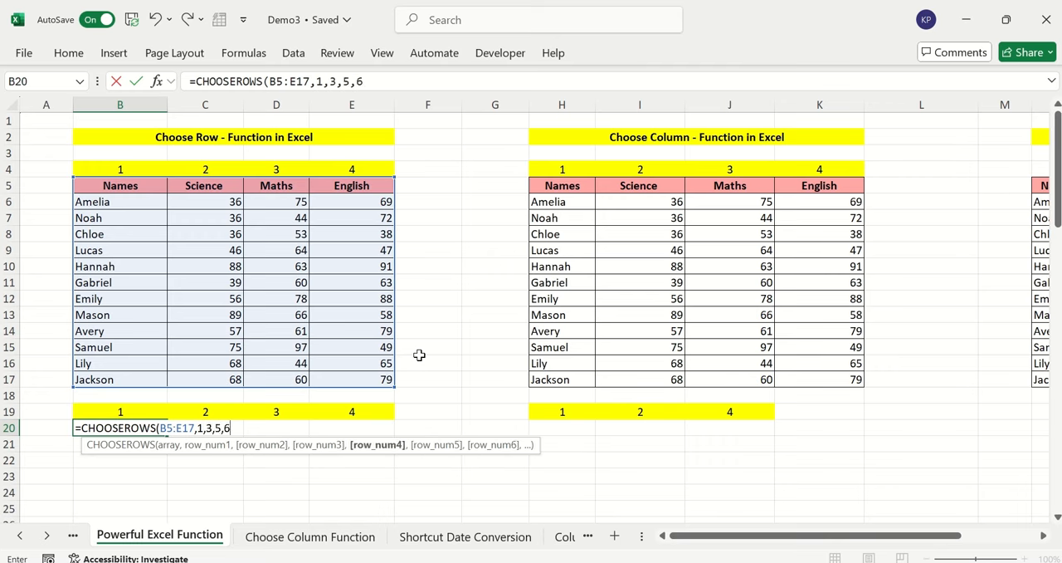
text(,7))
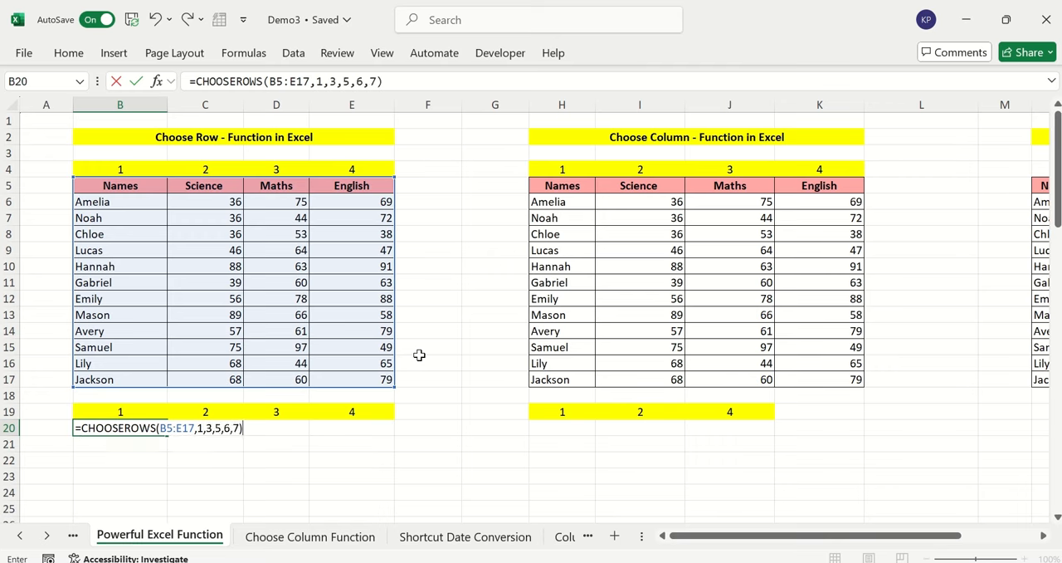
key(Return)
Compare the extracted rows in B20:E24 with the matching rows of the source table above
scroll(419, 355, down, 3)
click(430, 378)
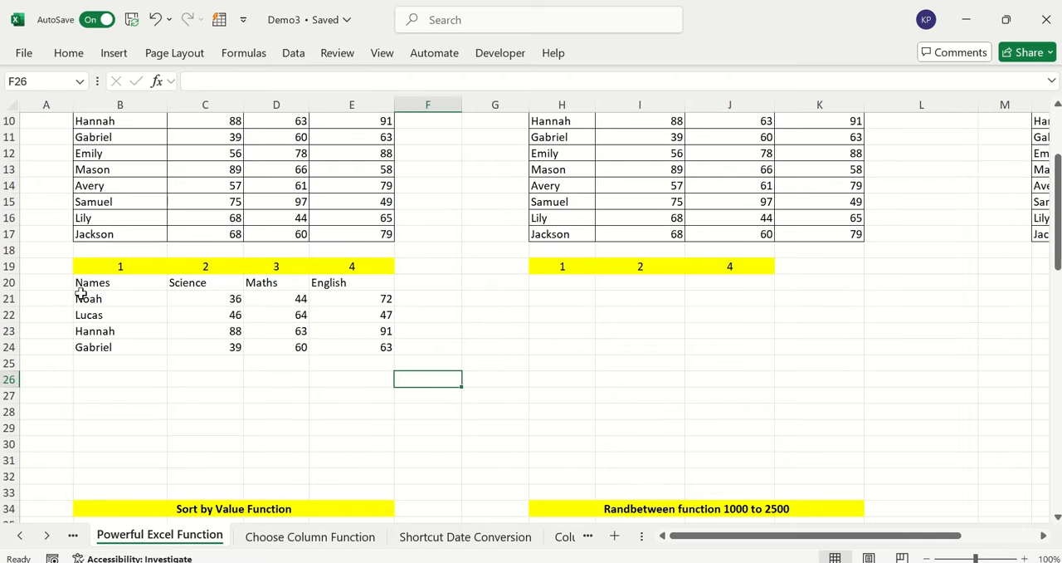
drag(130, 282, 379, 344)
scroll(473, 334, up, 2)
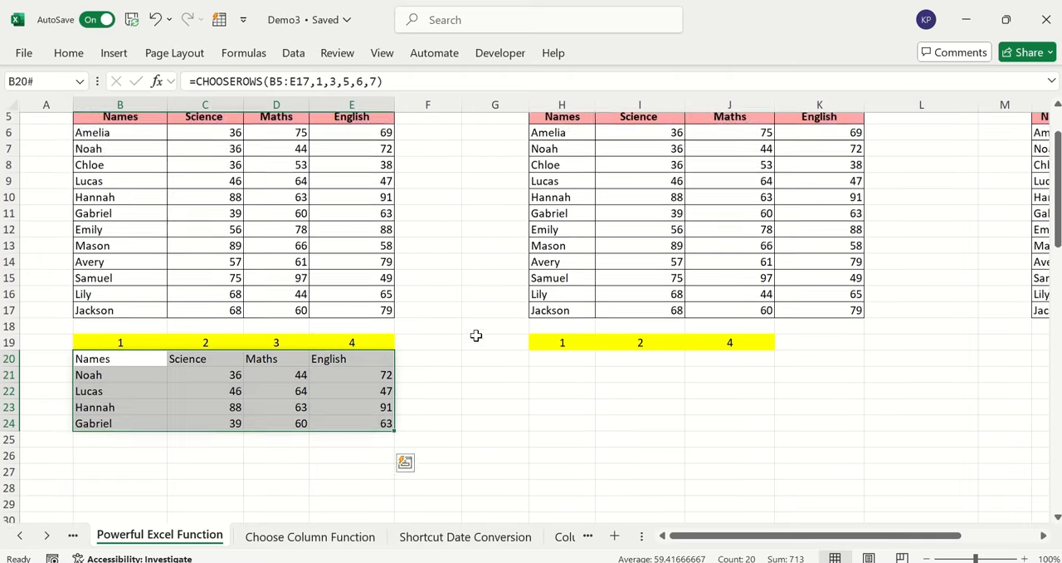
click(150, 256)
drag(107, 203, 351, 202)
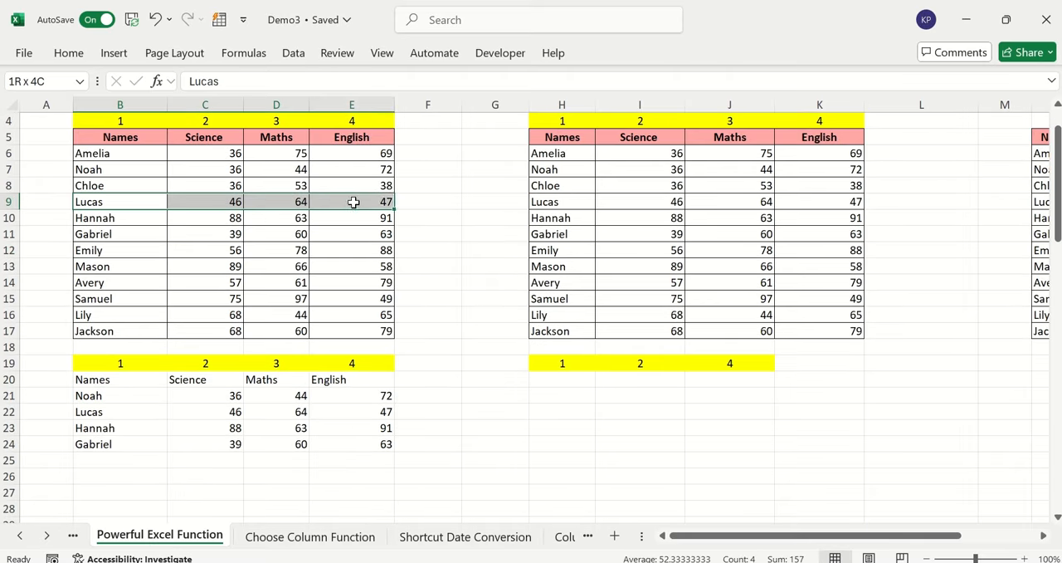
click(192, 245)
drag(132, 234, 375, 234)
scroll(476, 304, up, 1)
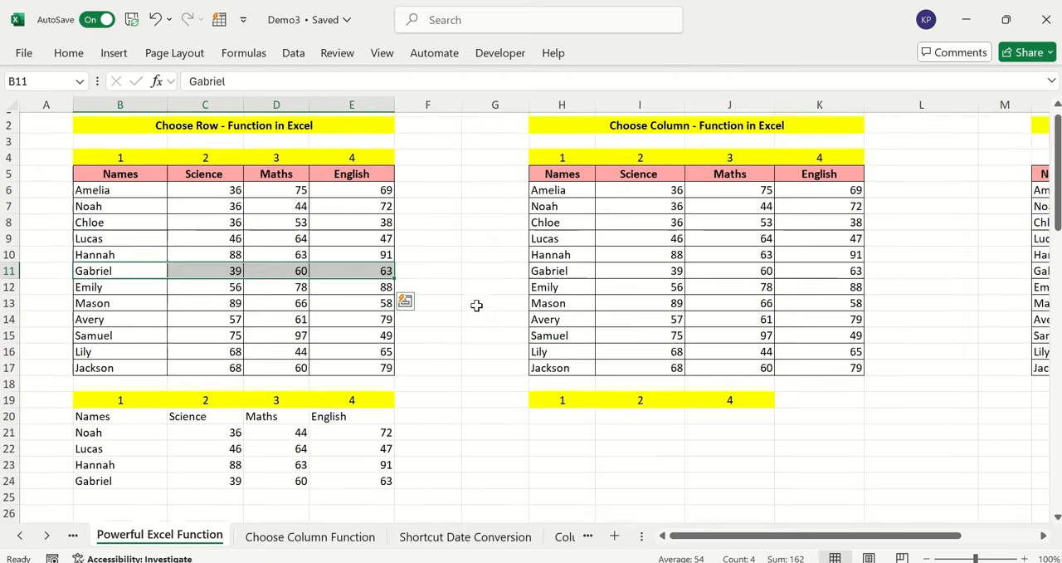
Enter =CHOOSECOLS(H5:K17,1,3,4) in cell H20 to extract the Names, Maths and English columns
click(482, 304)
scroll(482, 307, down, 3)
click(574, 282)
scroll(584, 296, up, 3)
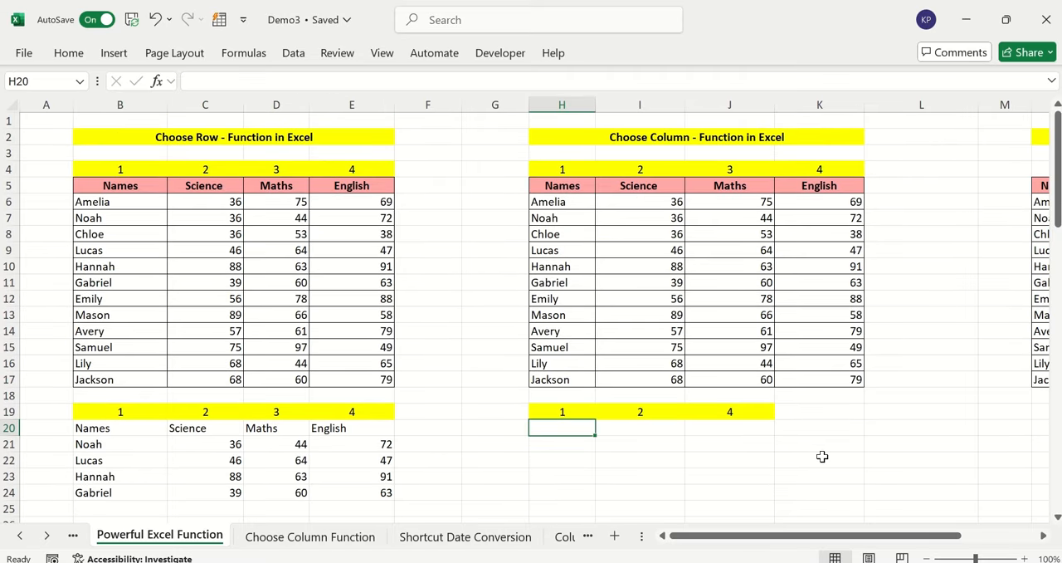
text(=choo)
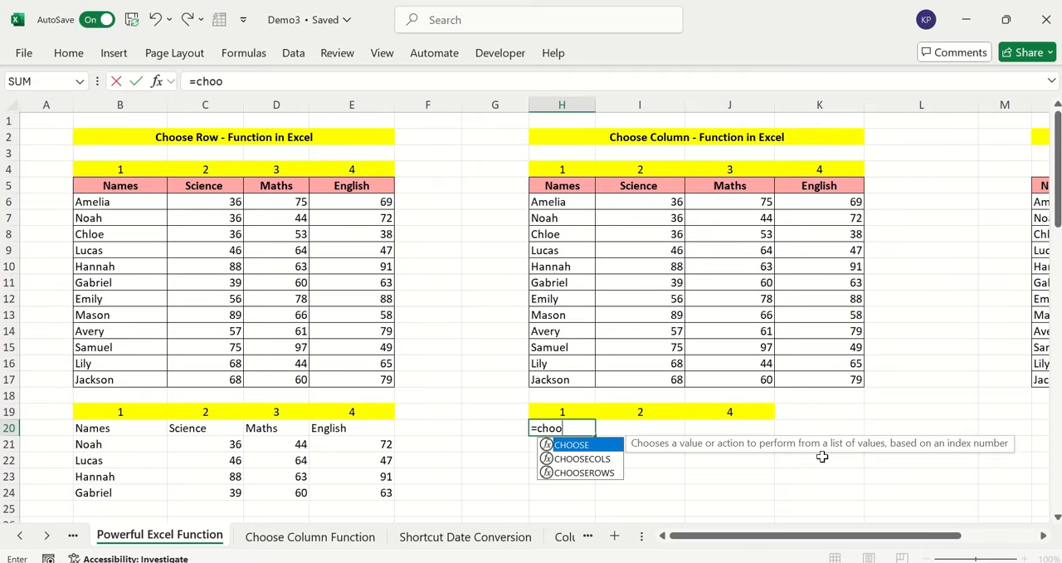
key(Down)
key(Tab)
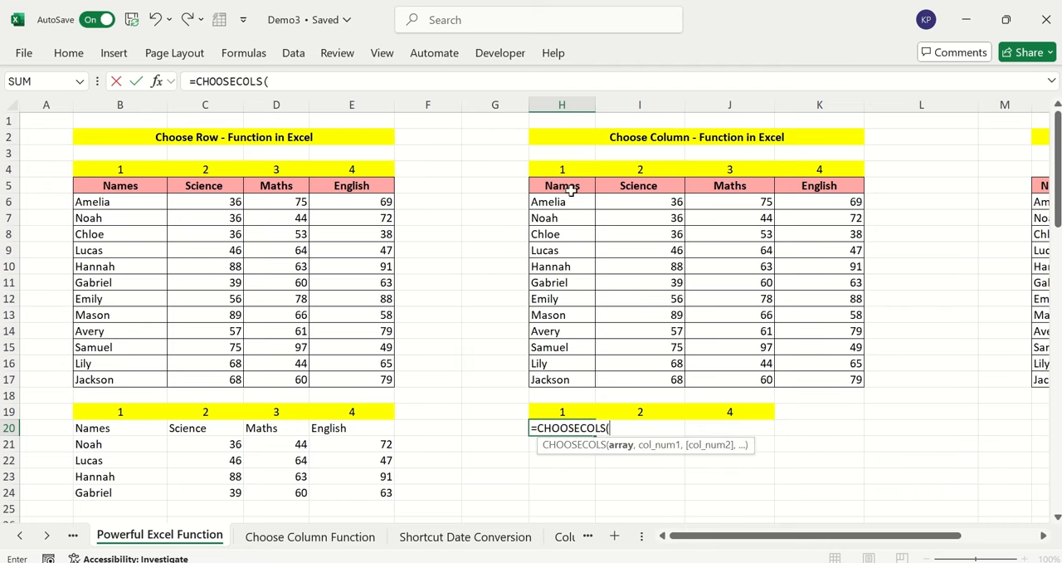
drag(571, 190, 892, 377)
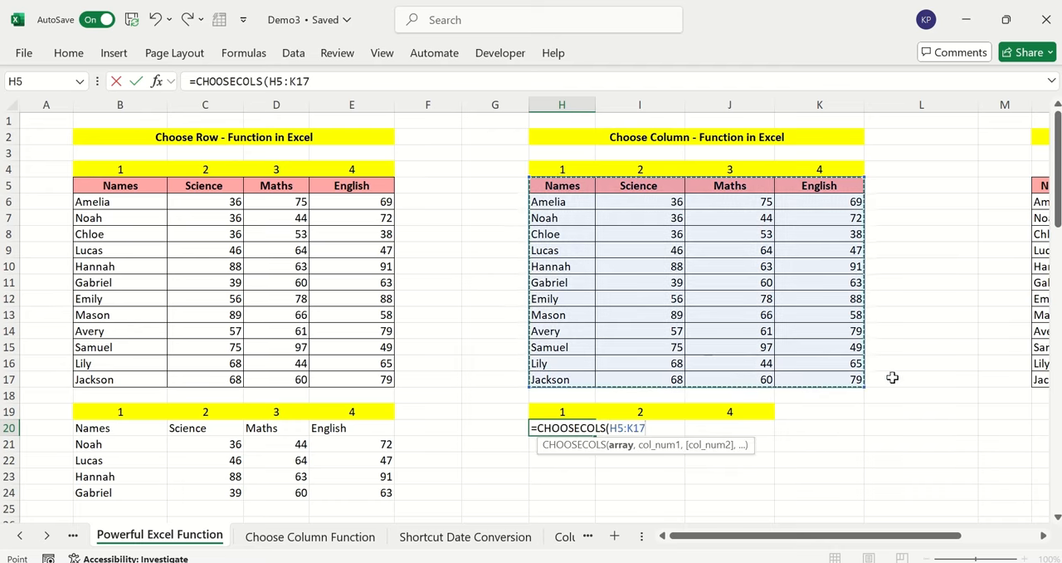
text(,)
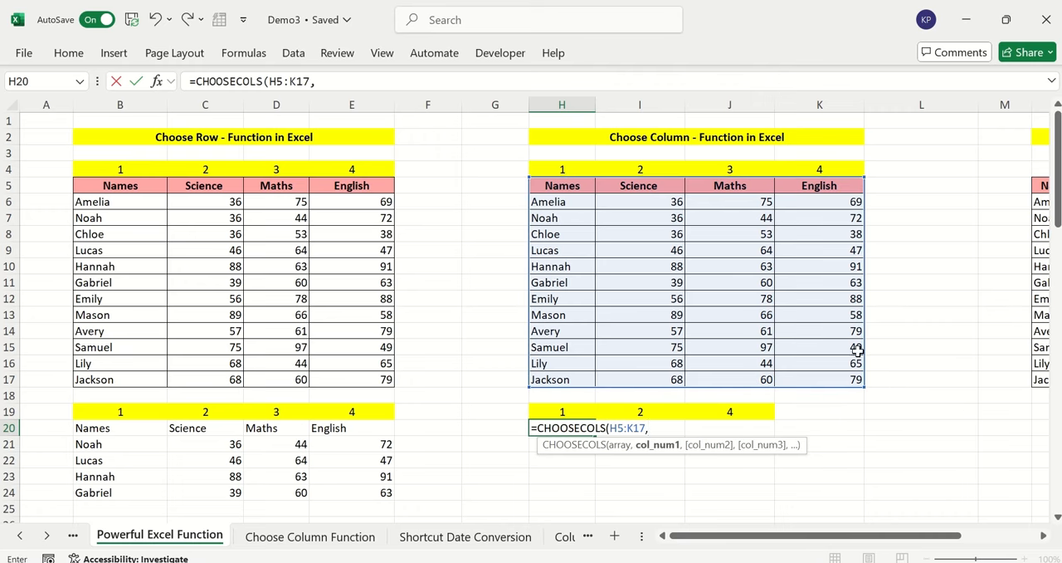
text(1,3,)
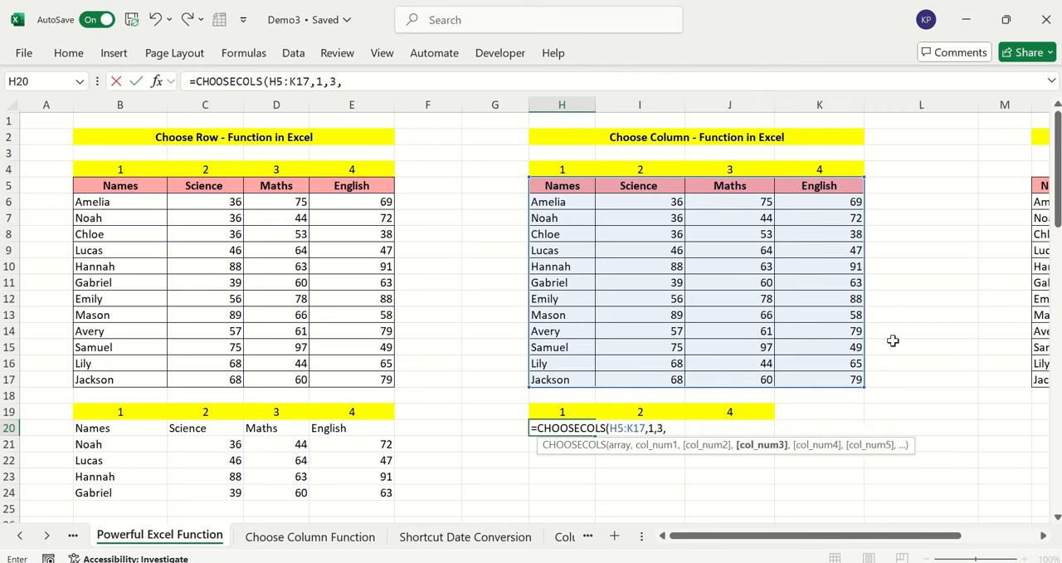
text(4))
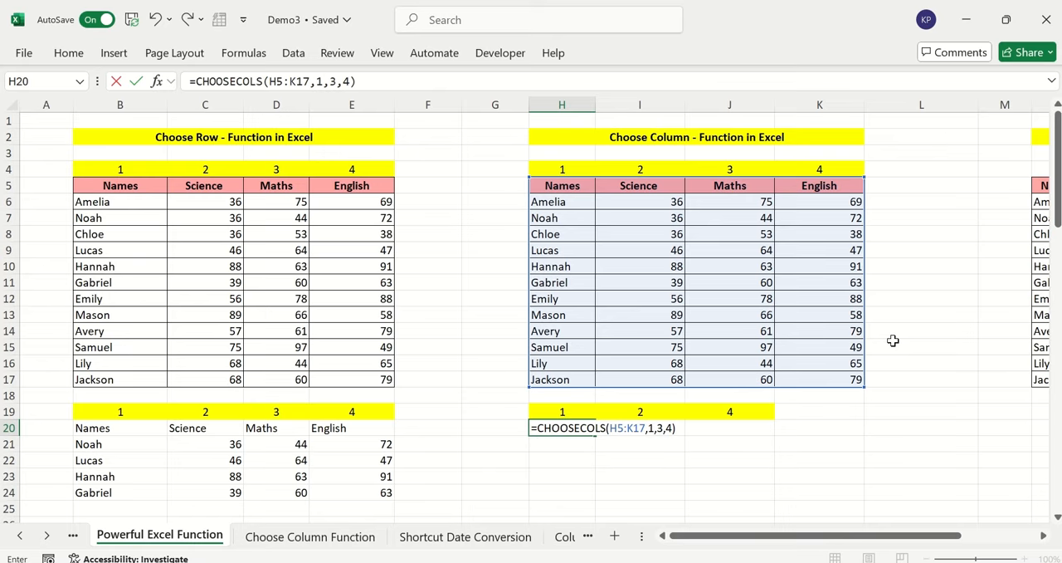
key(Return)
Compare the extracted columns starting at H20 with the columns of the Choose Column source table
scroll(918, 332, down, 3)
click(917, 330)
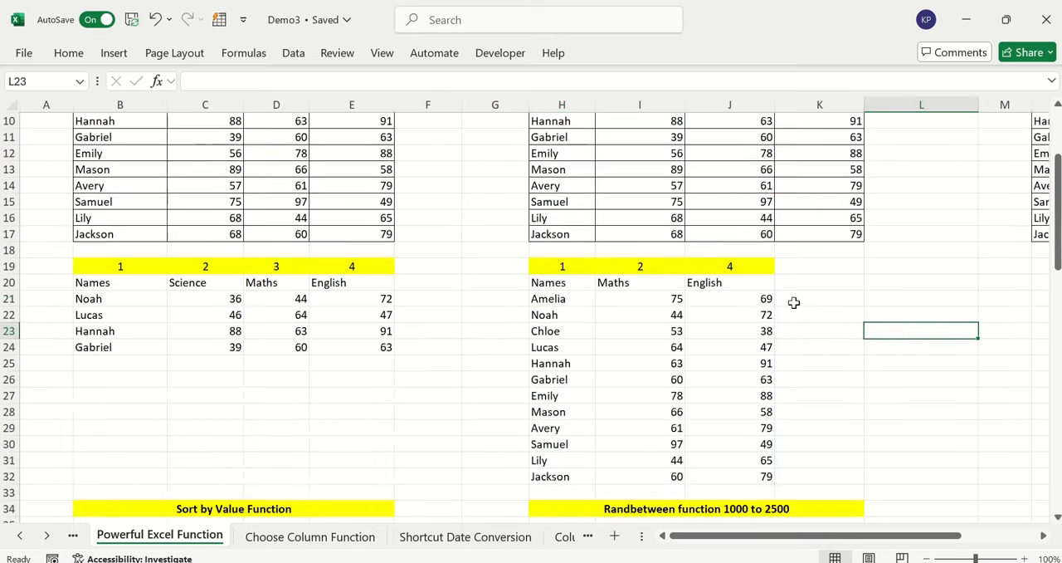
scroll(794, 301, up, 3)
drag(563, 187, 573, 379)
scroll(576, 325, down, 3)
drag(568, 267, 568, 429)
drag(634, 268, 634, 448)
drag(742, 267, 730, 476)
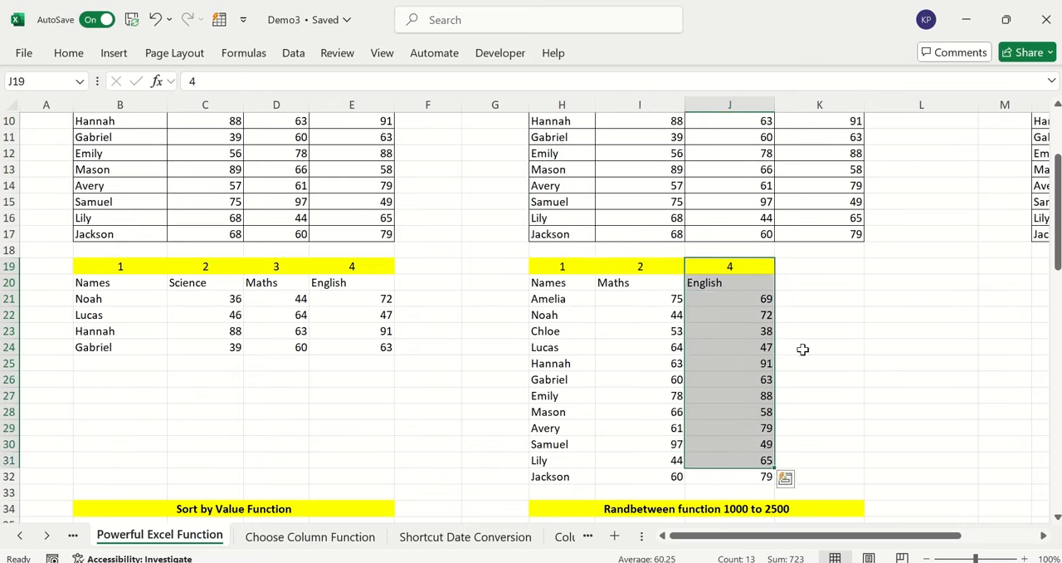
scroll(830, 306, up, 2)
click(834, 267)
Inspect the Names list in the Column to Rows section and the empty cells beside it
scroll(833, 414, down, 1)
drag(834, 538, 911, 538)
scroll(942, 349, up, 2)
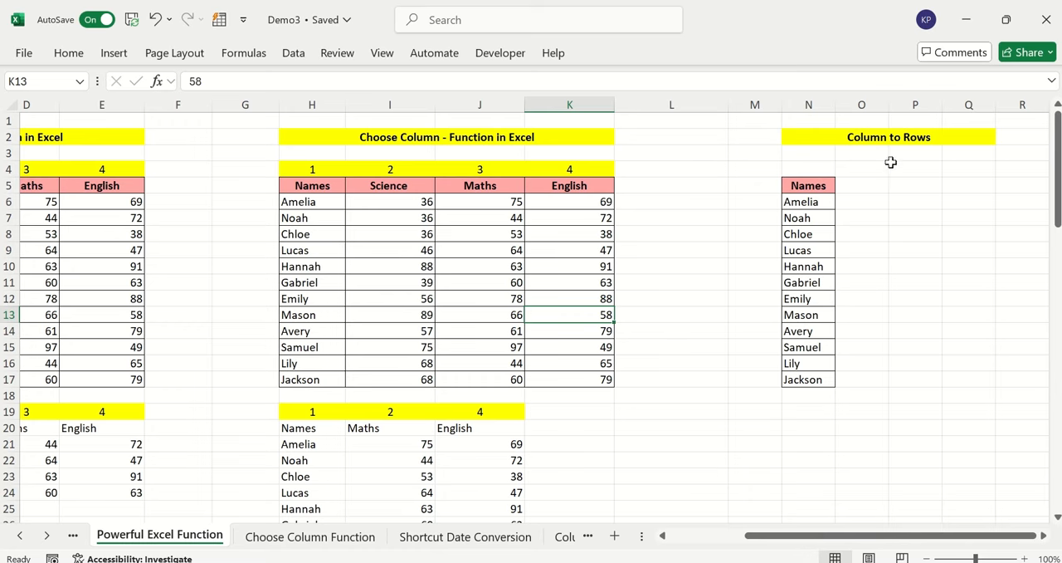
click(876, 137)
click(873, 221)
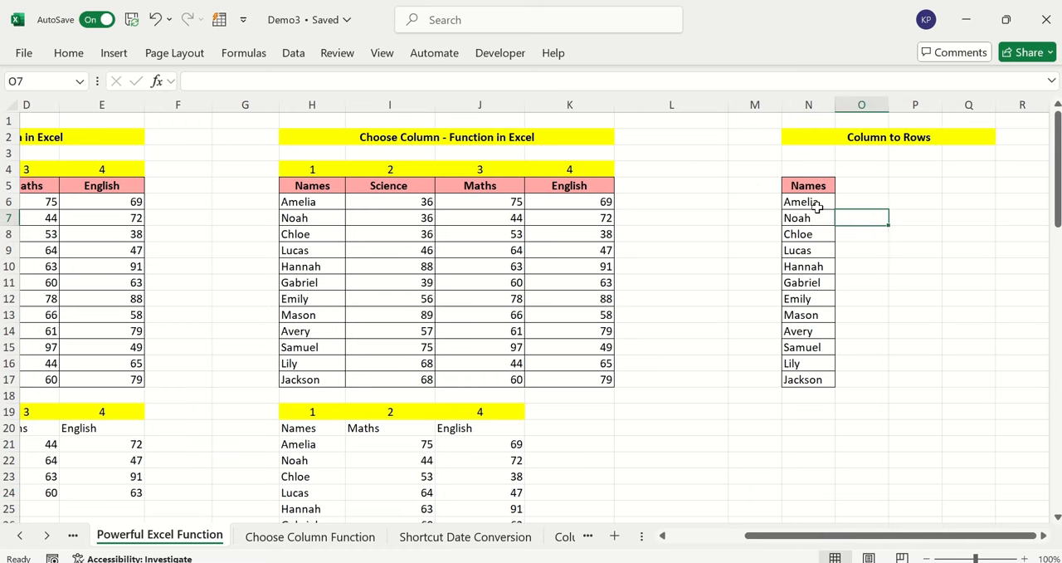
drag(817, 188, 799, 385)
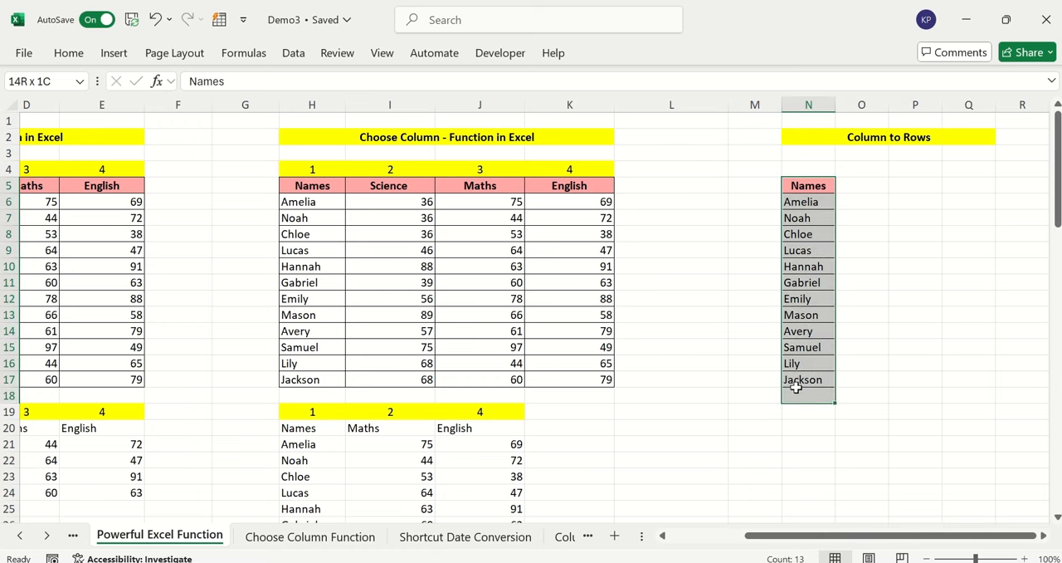
click(822, 282)
click(863, 250)
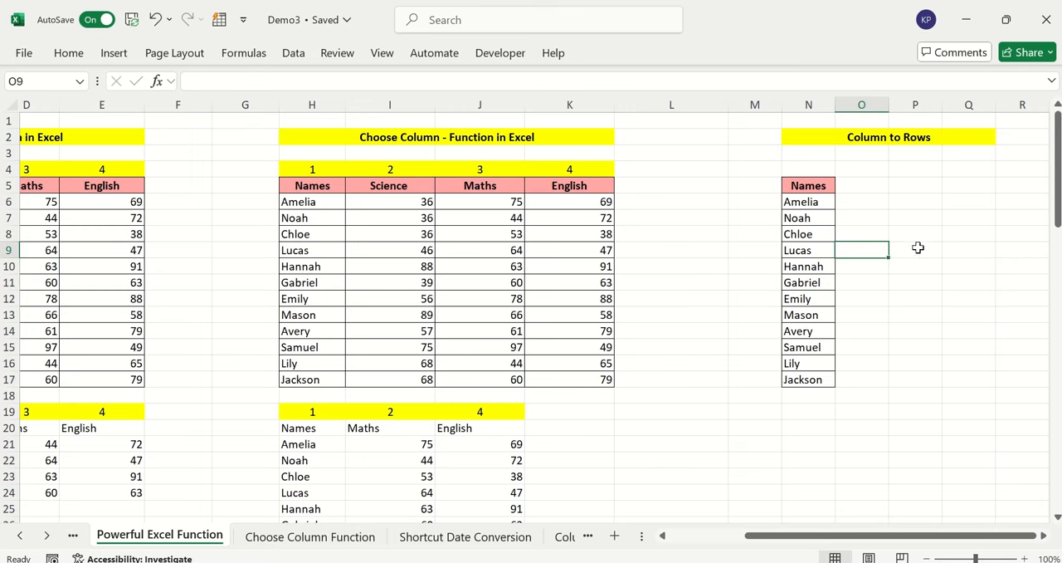
drag(917, 247, 1024, 249)
click(911, 249)
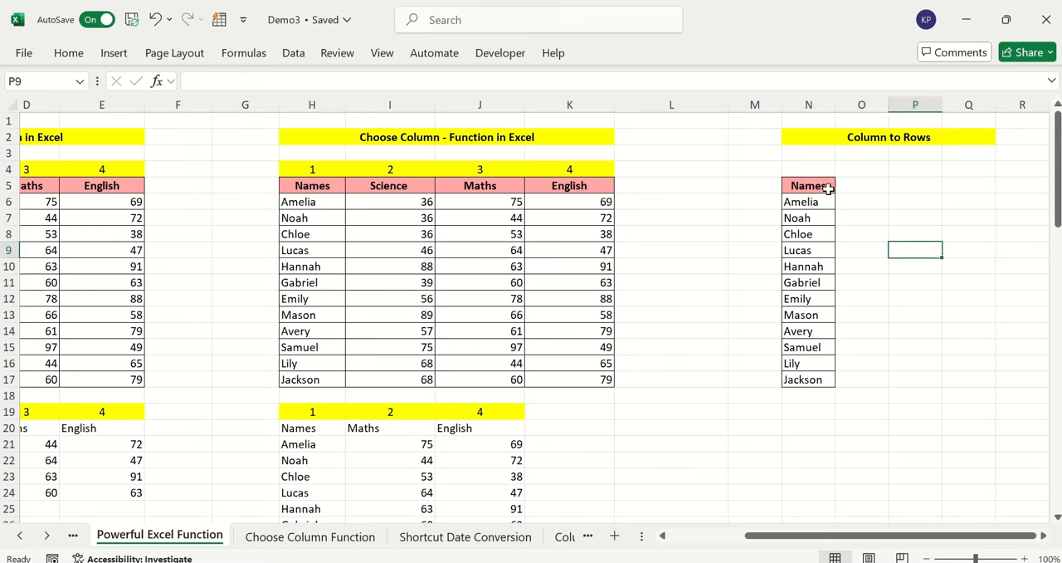
Copy the Names column N5:N17 and paste it transposed as a row starting at P8
drag(828, 188, 794, 379)
key(ctrl+c)
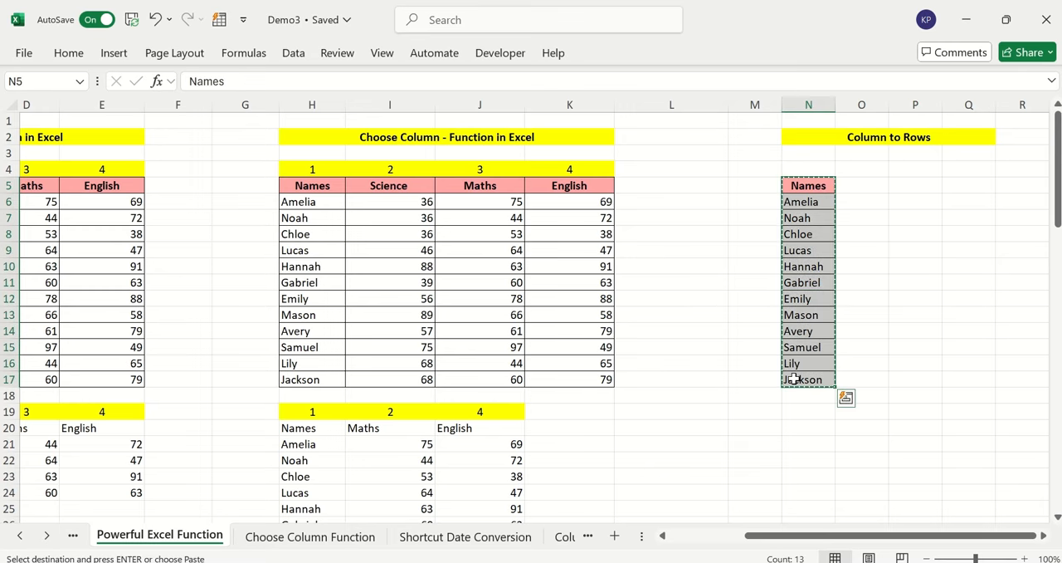
drag(896, 538, 1006, 536)
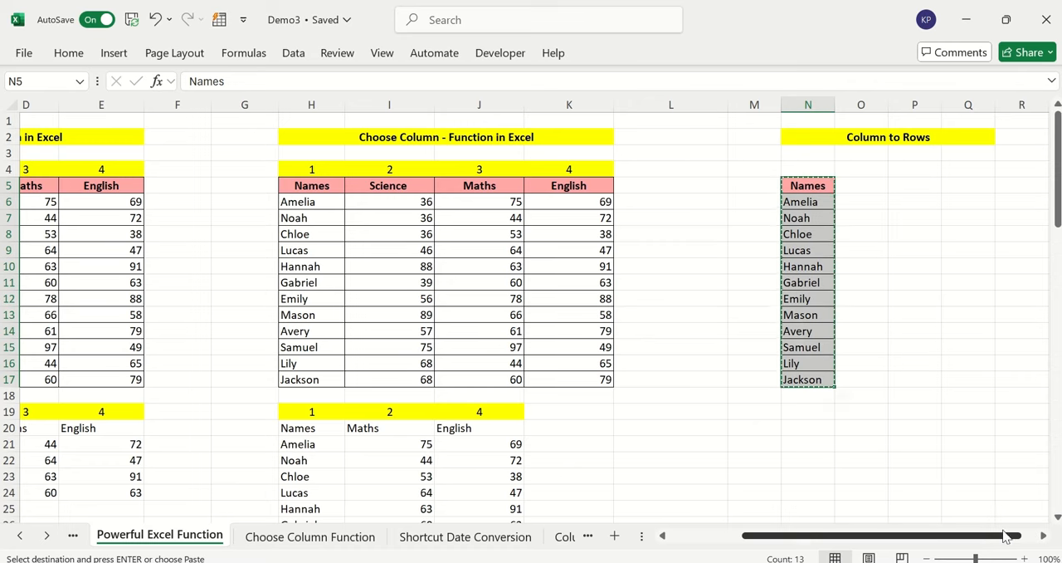
click(893, 243)
right_click(894, 242)
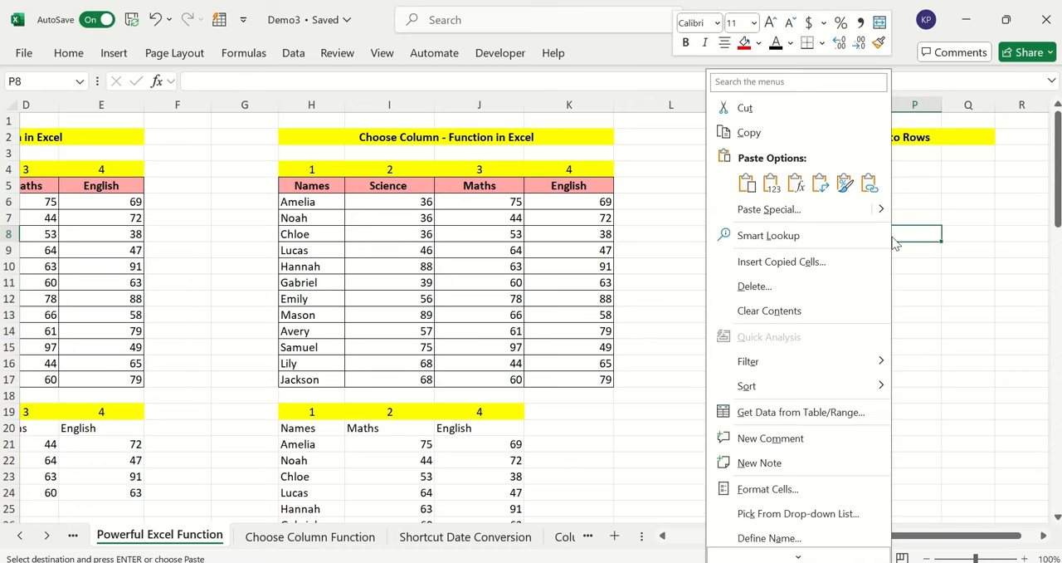
click(751, 214)
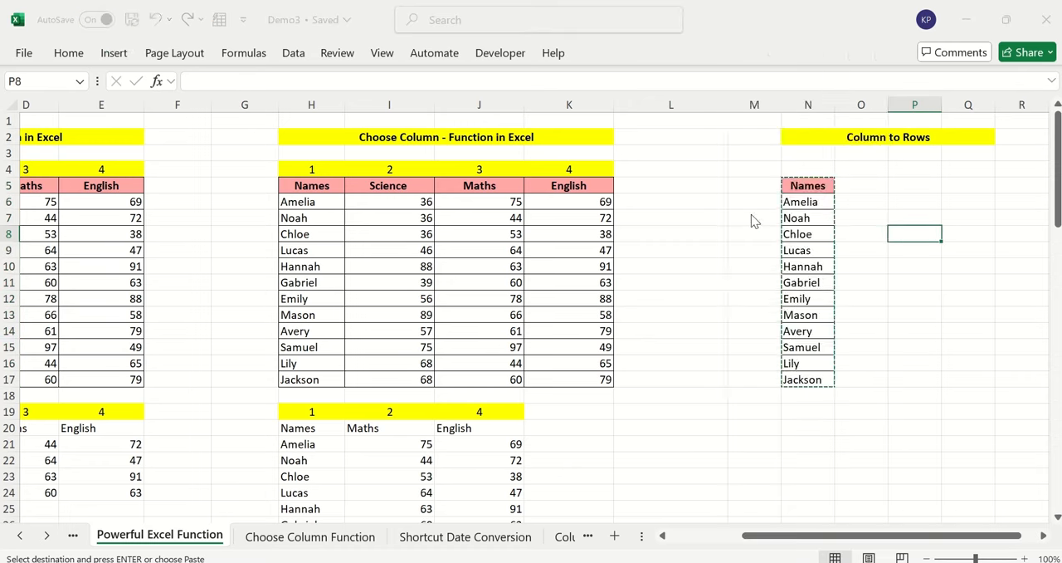
drag(757, 109, 572, 108)
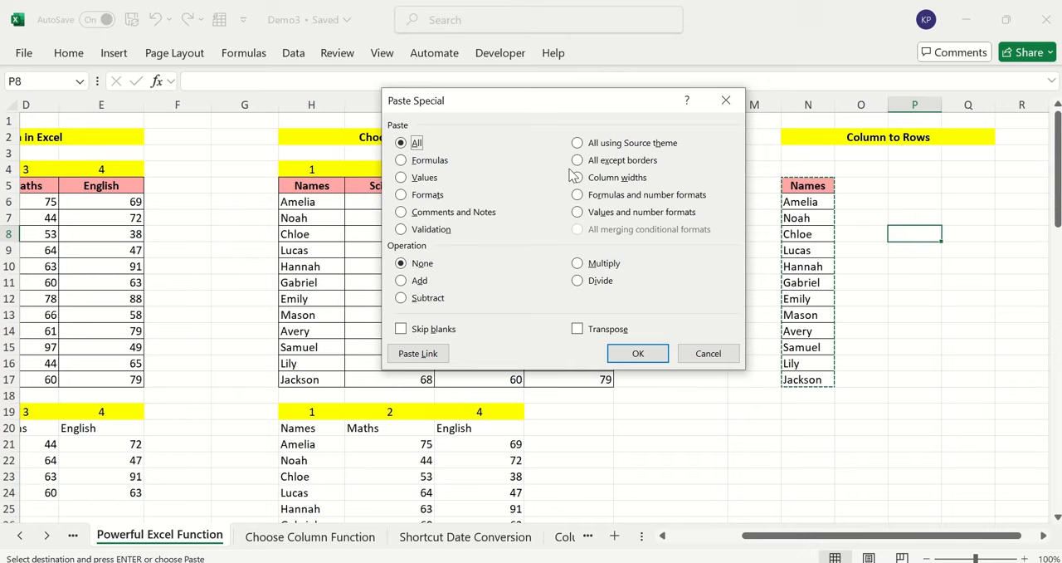
click(578, 328)
click(637, 353)
drag(879, 543, 978, 546)
drag(348, 232, 976, 234)
click(769, 302)
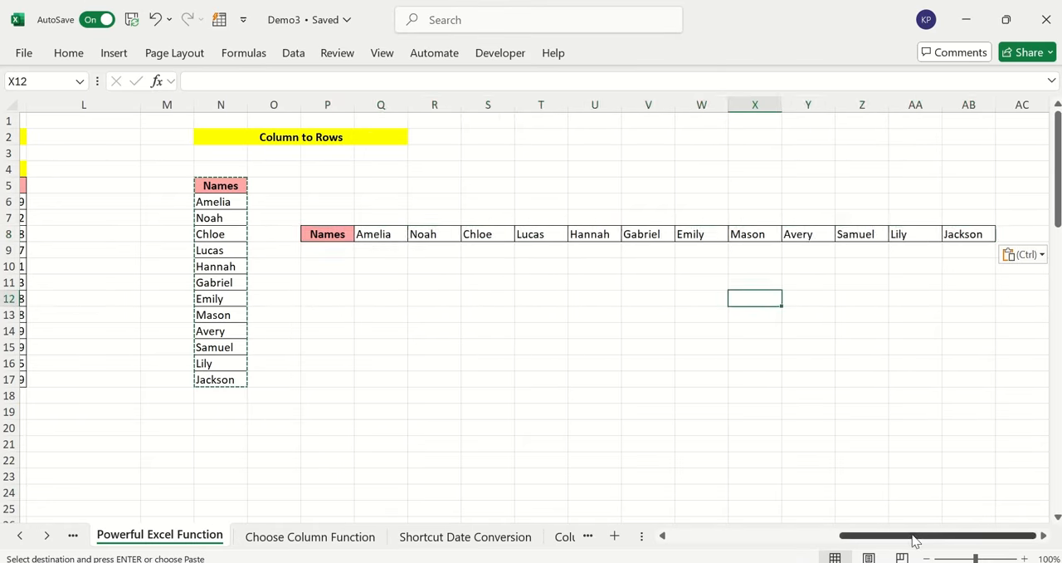
Inspect the Sub-Category and Unit Price source table in the Sort by Value Function section
drag(915, 540, 733, 543)
scroll(498, 419, down, 8)
click(205, 330)
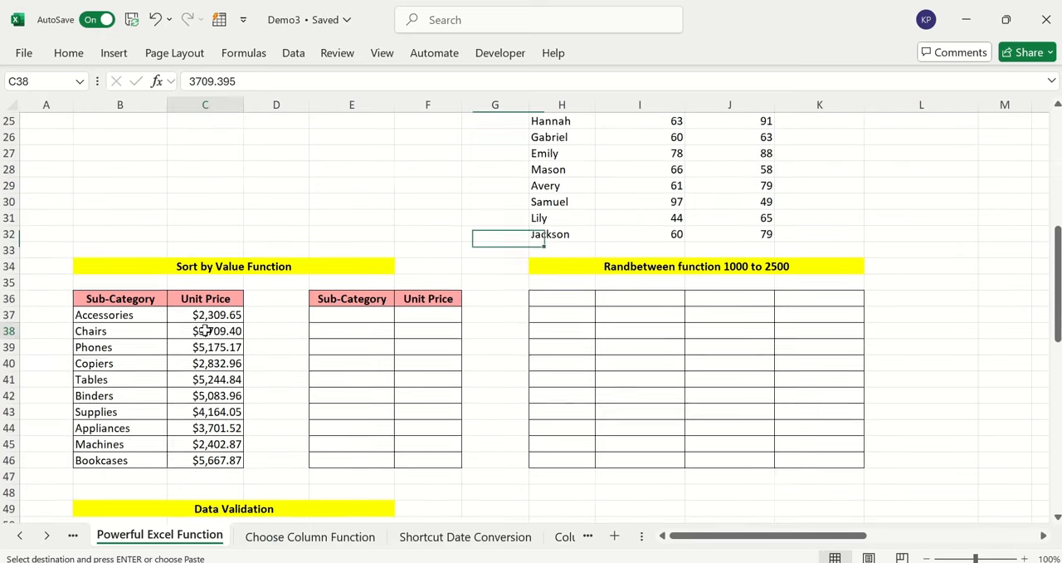
scroll(205, 331, down, 1)
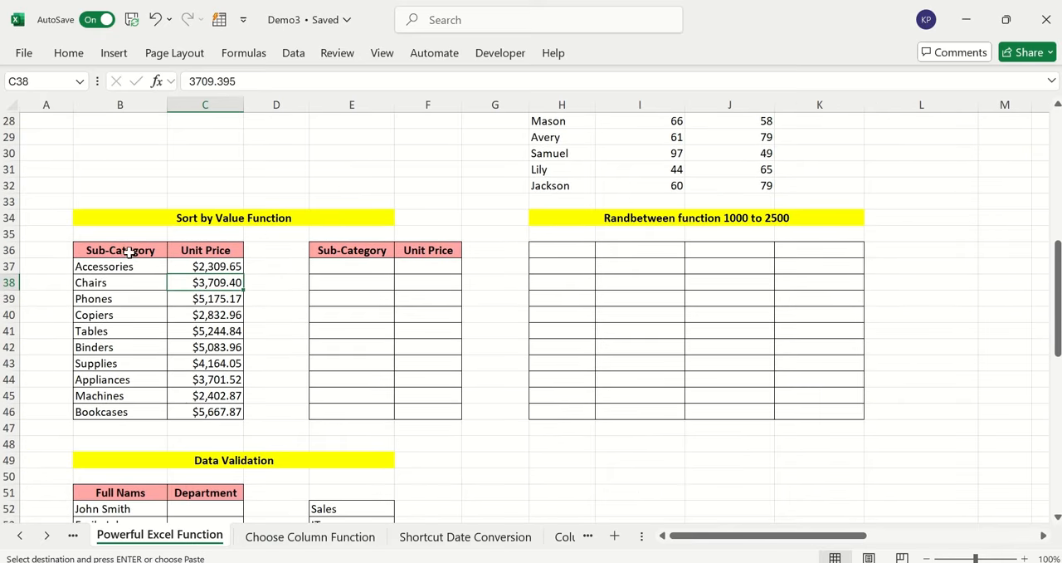
drag(129, 253, 205, 395)
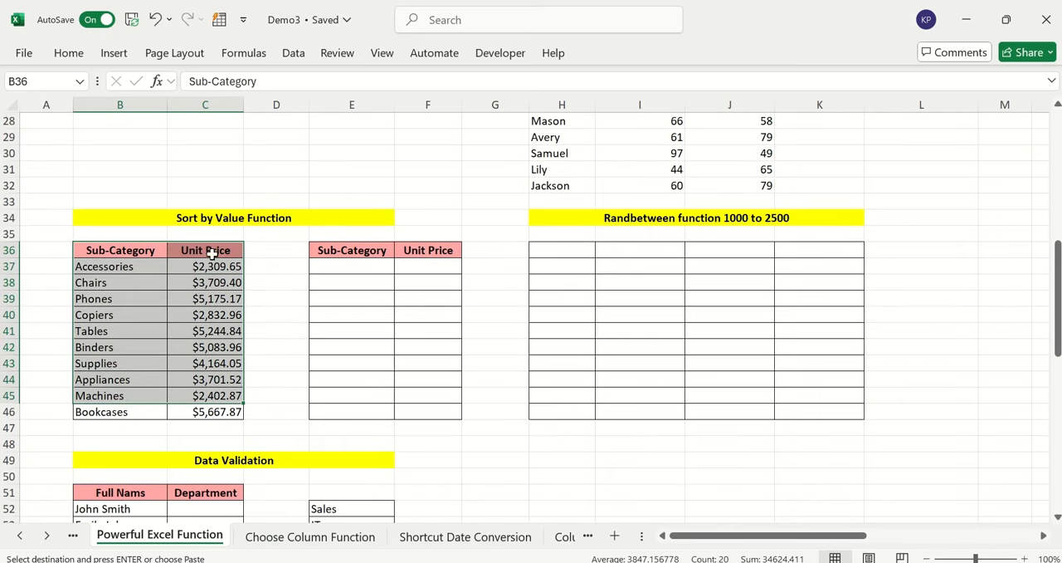
drag(212, 253, 208, 408)
Enter =SORT(B37:C46,2,1) in cell E37 to sort the sub-categories by unit price in ascending order
click(346, 267)
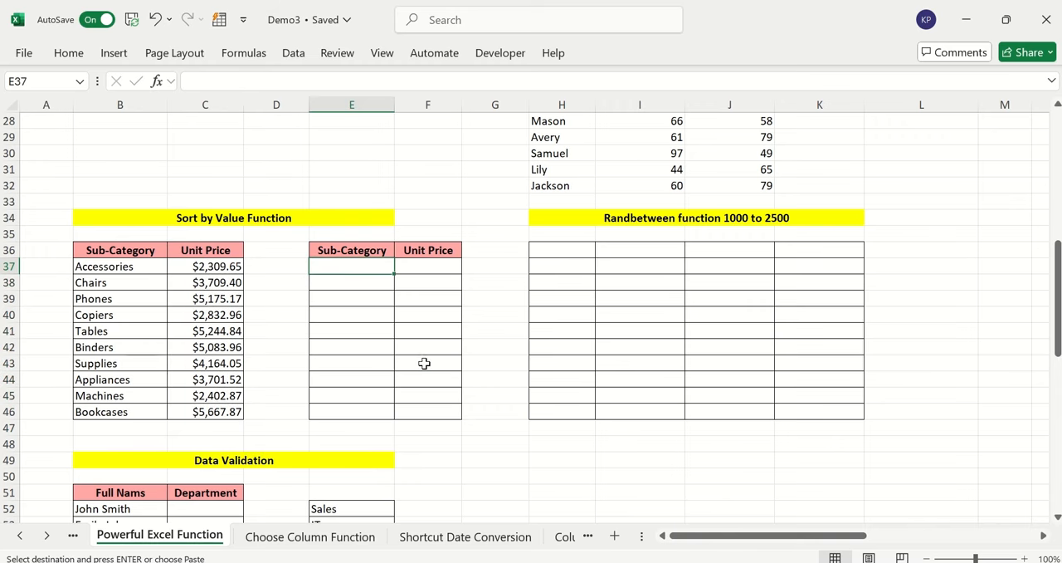
text(=sor)
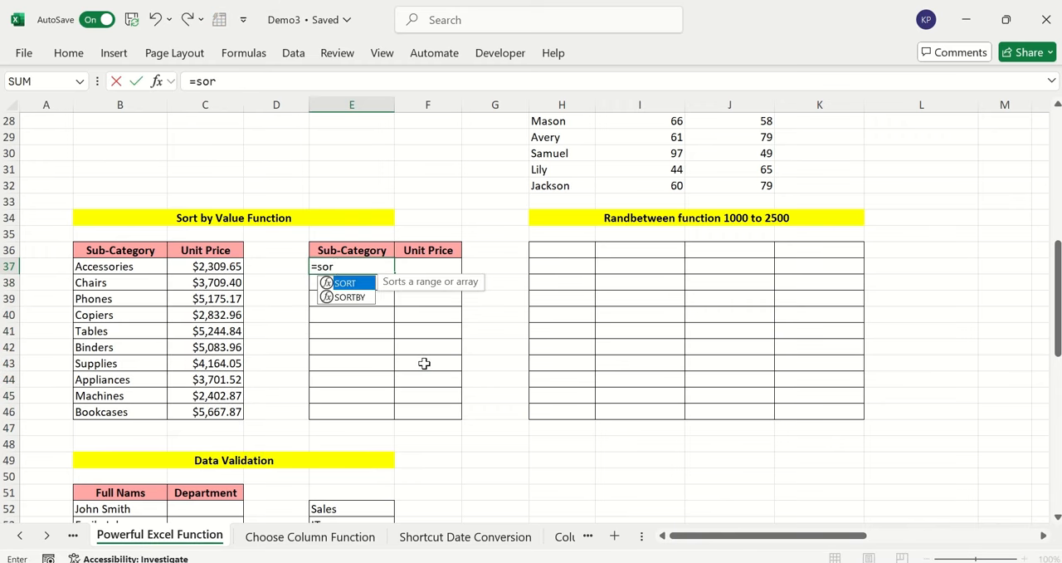
text(t)
key(Tab)
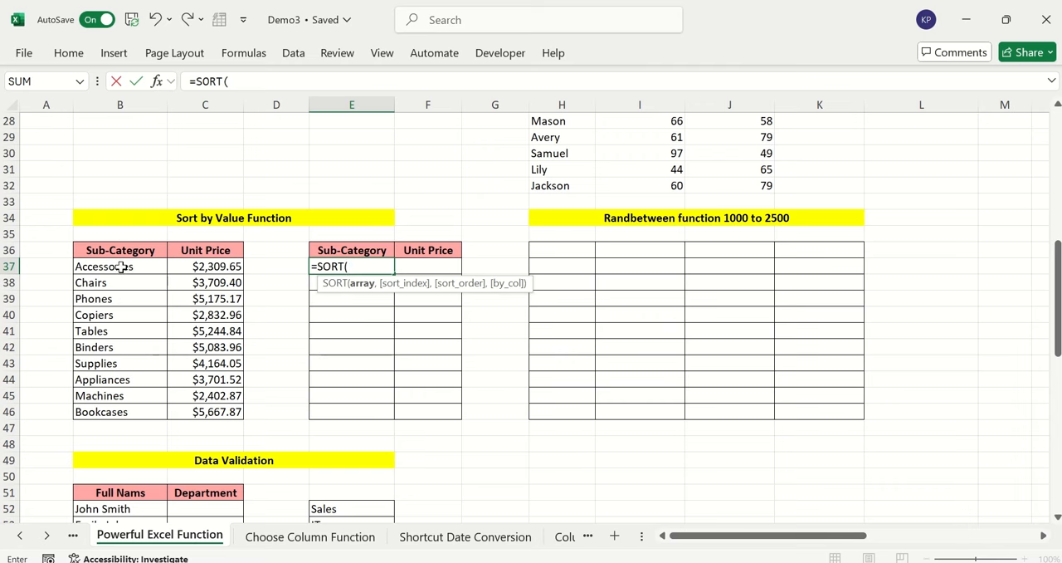
drag(121, 267, 207, 407)
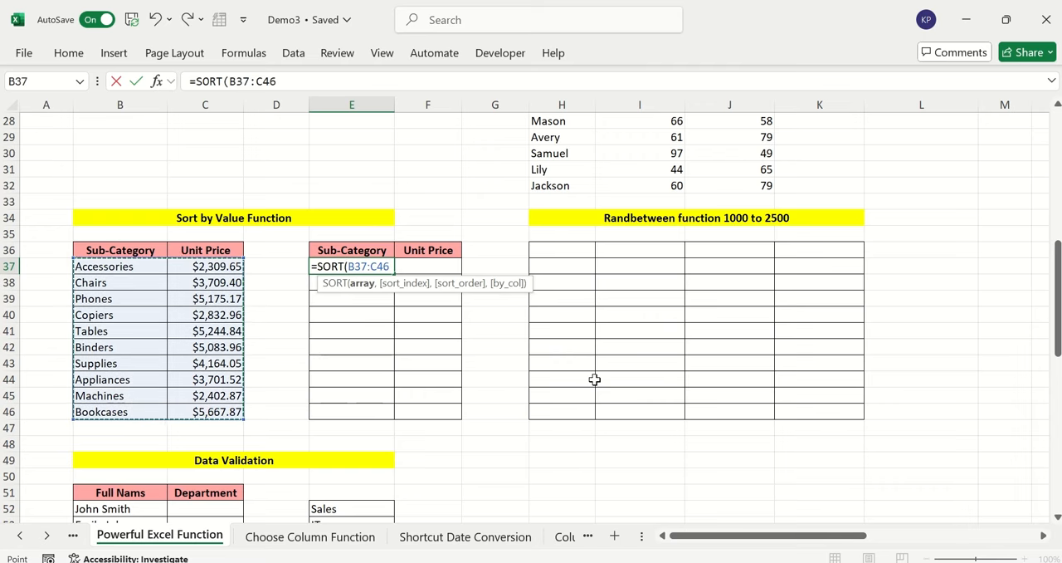
text(,)
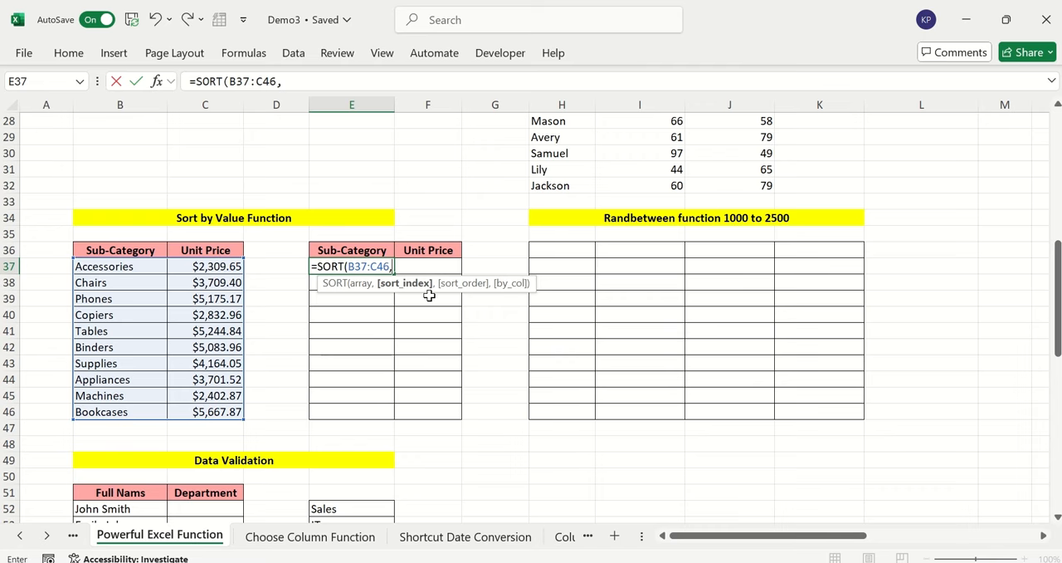
text(2,)
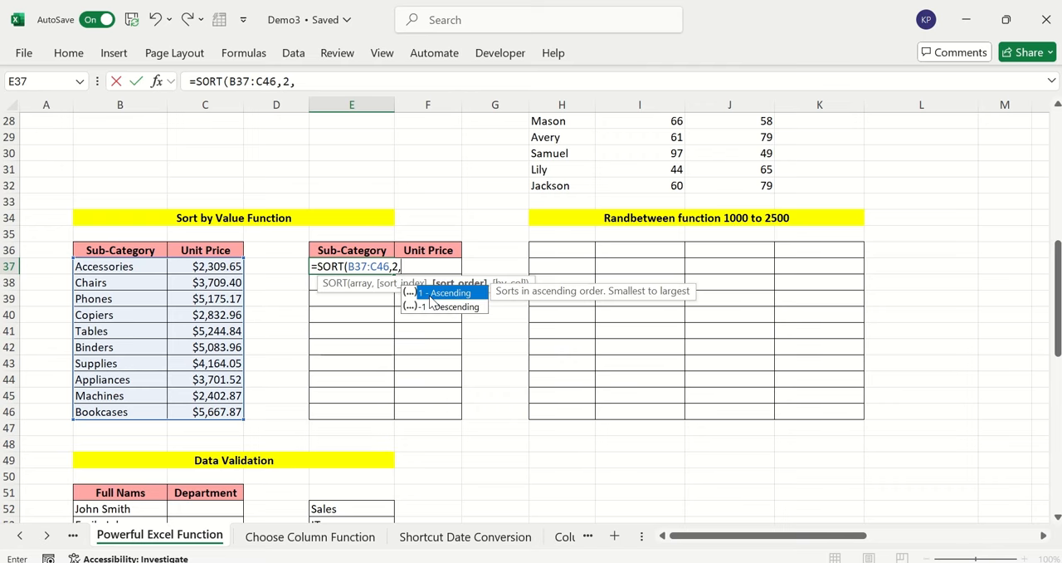
text(1)
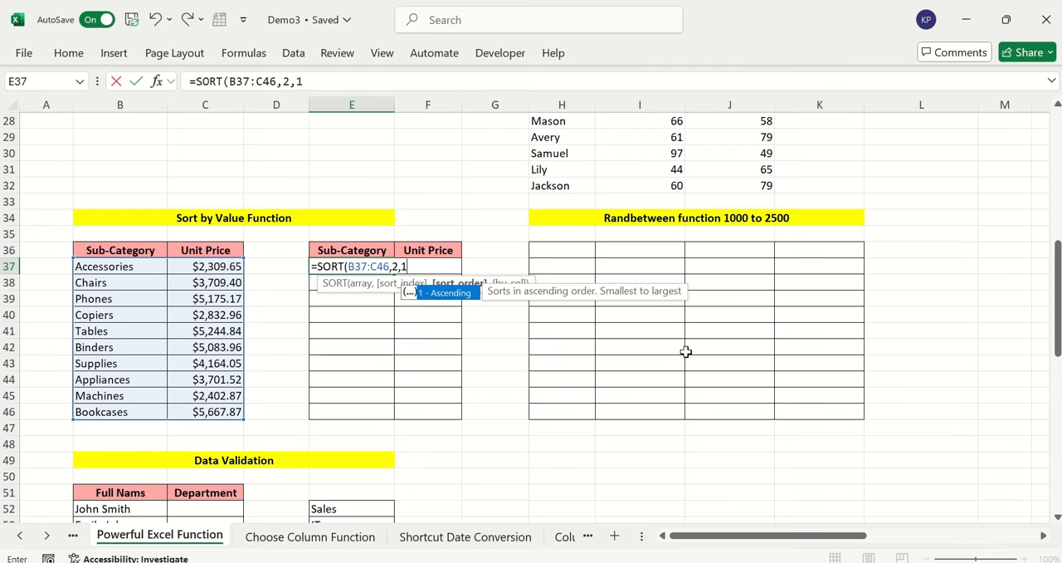
text())
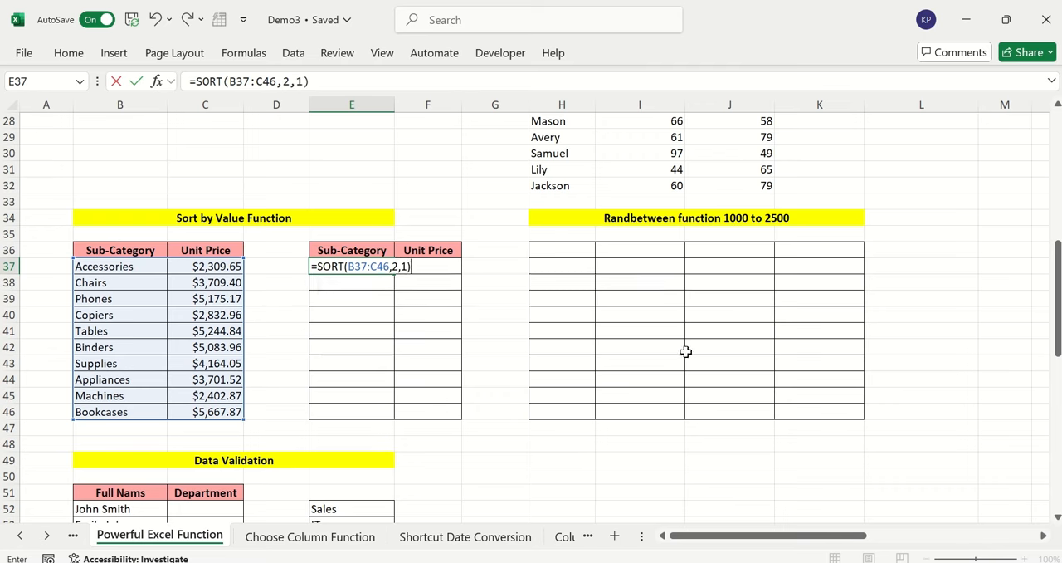
key(Return)
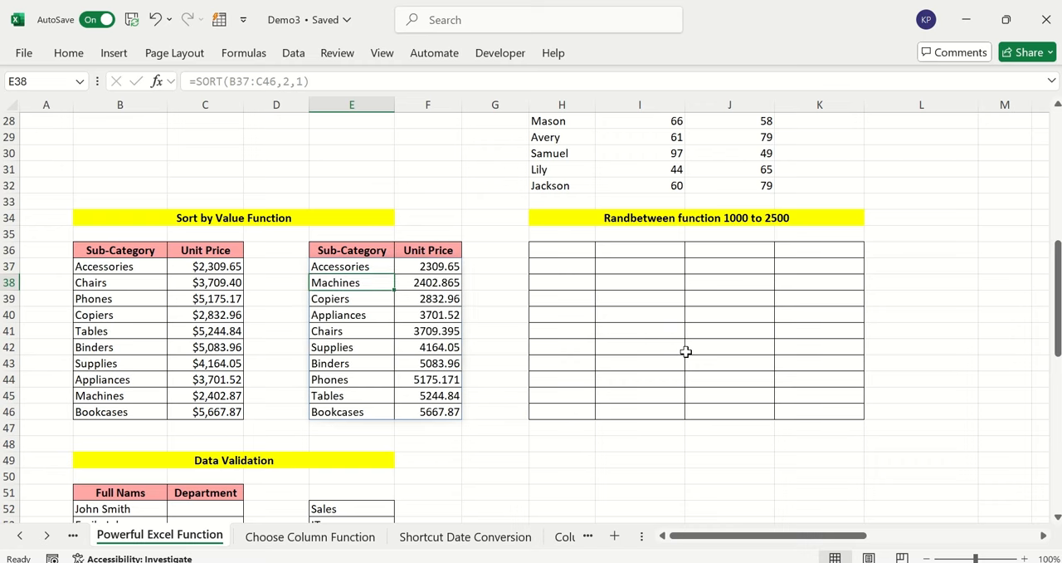
Check the order of the Unit Price values in the sorted table in columns E and F
click(551, 314)
drag(352, 253, 448, 412)
drag(450, 268, 448, 395)
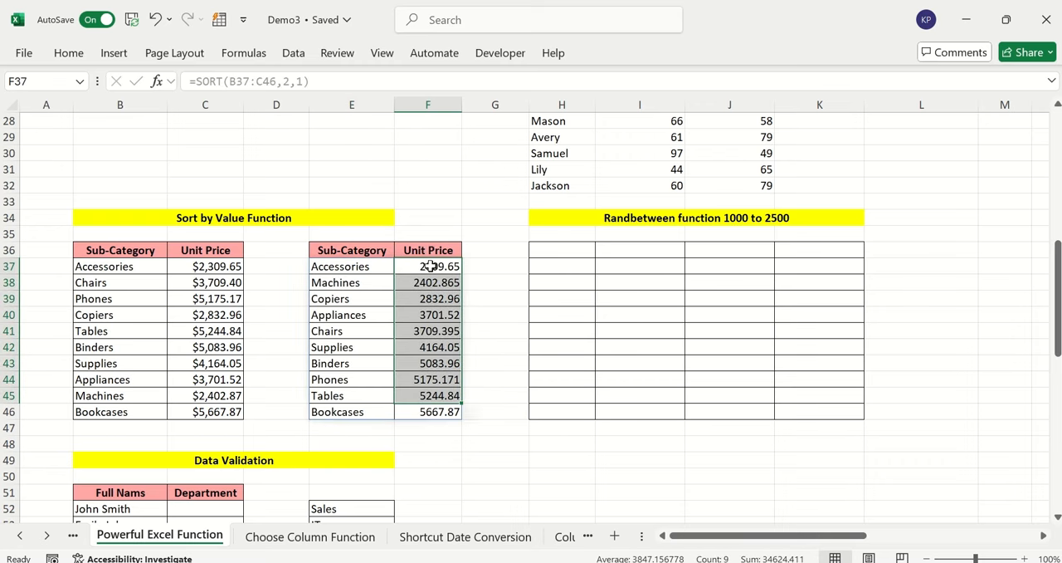
drag(427, 247, 423, 412)
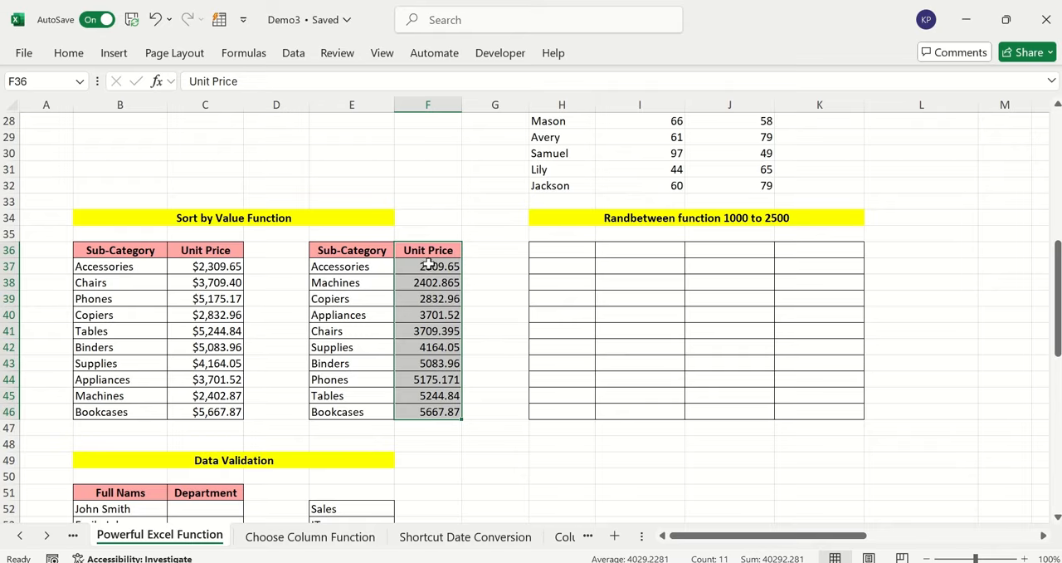
drag(428, 264, 440, 424)
click(508, 293)
scroll(658, 277, up, 1)
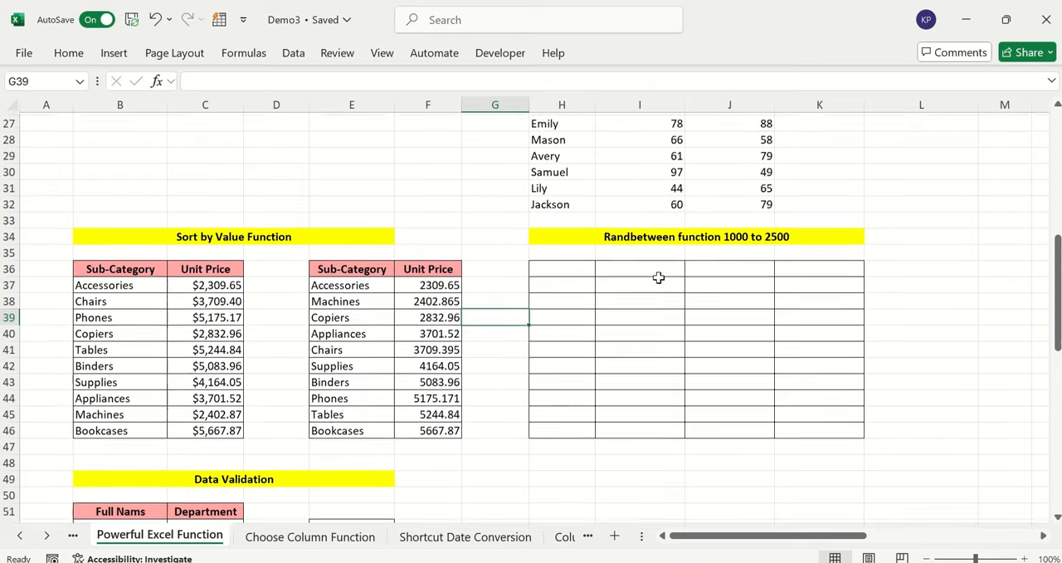
Enter =RANDBETWEEN(1000,2500) in cell H36, the first cell of the Randbetween grid
scroll(658, 277, down, 1)
click(658, 222)
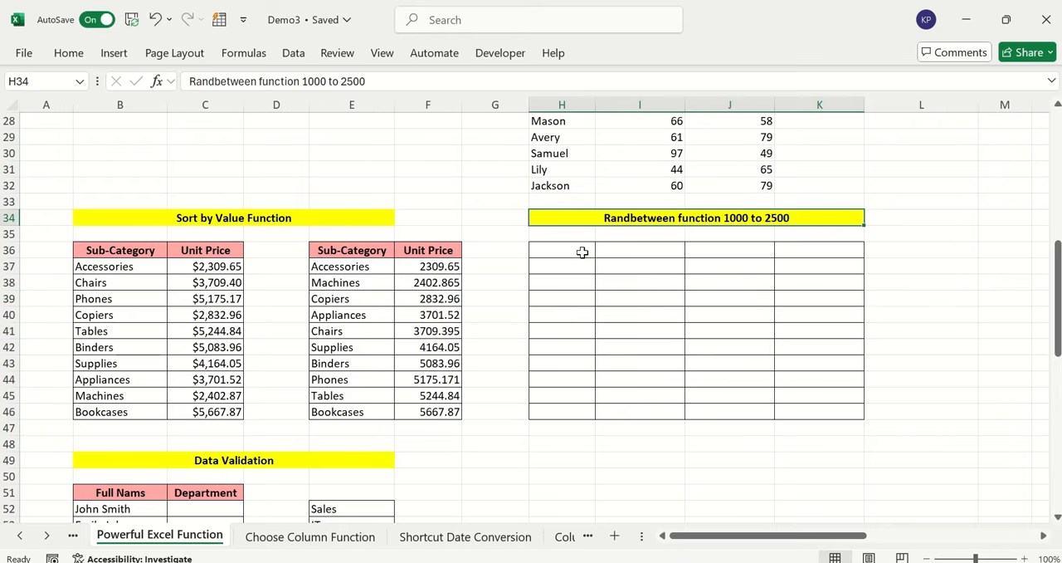
drag(569, 253, 814, 410)
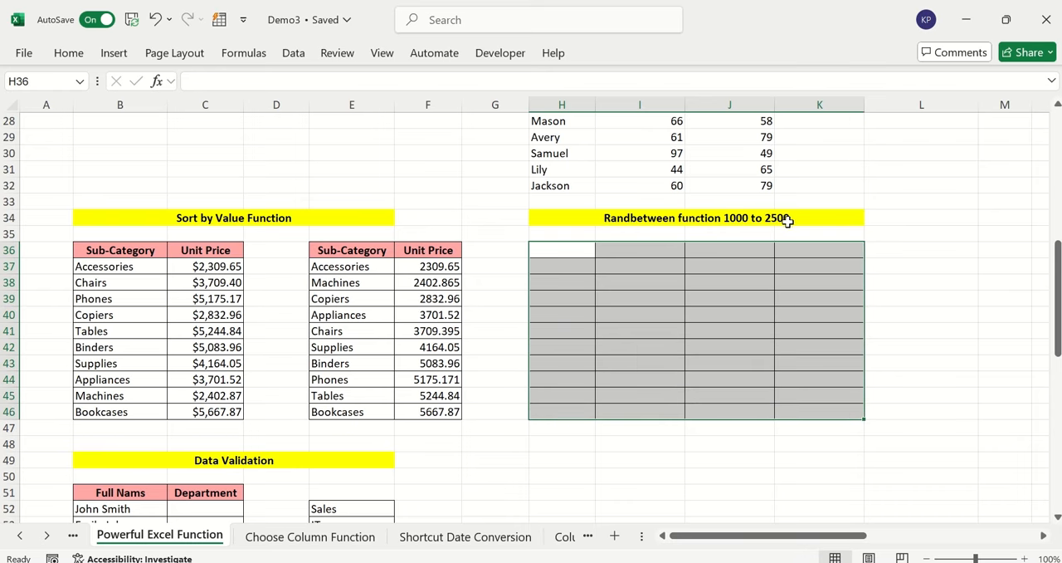
click(568, 251)
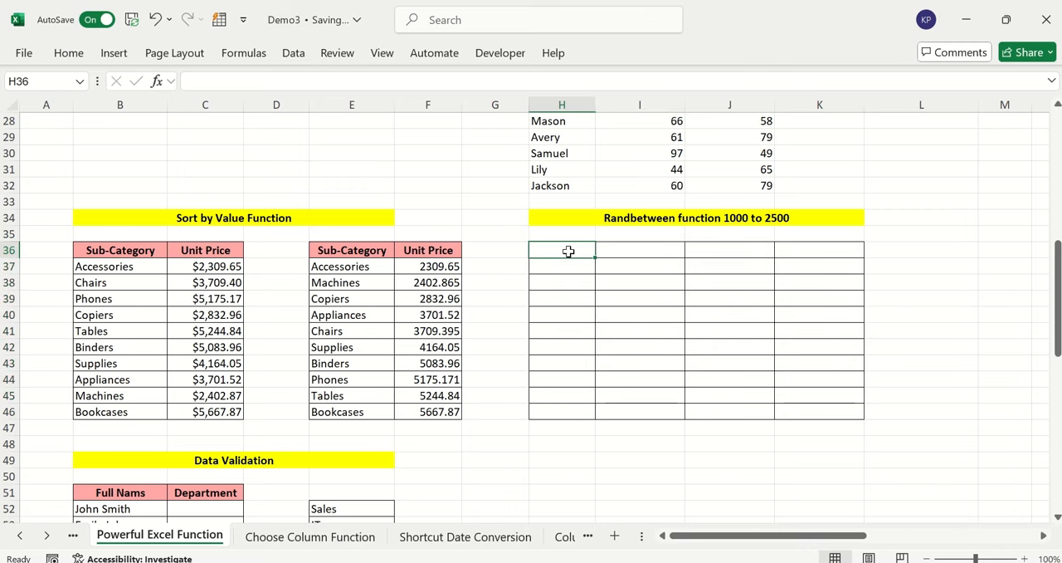
text(=)
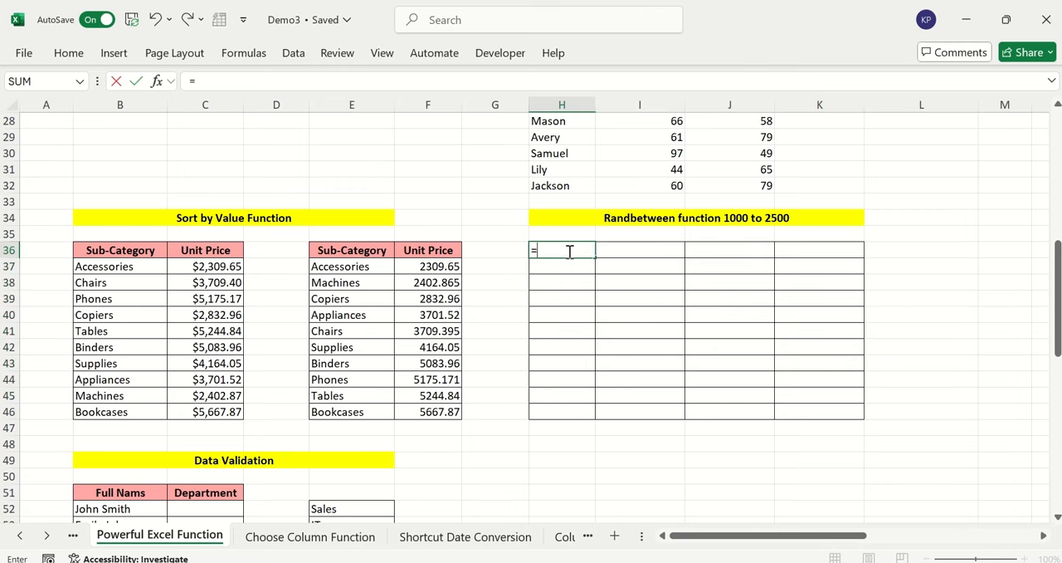
text(randbe)
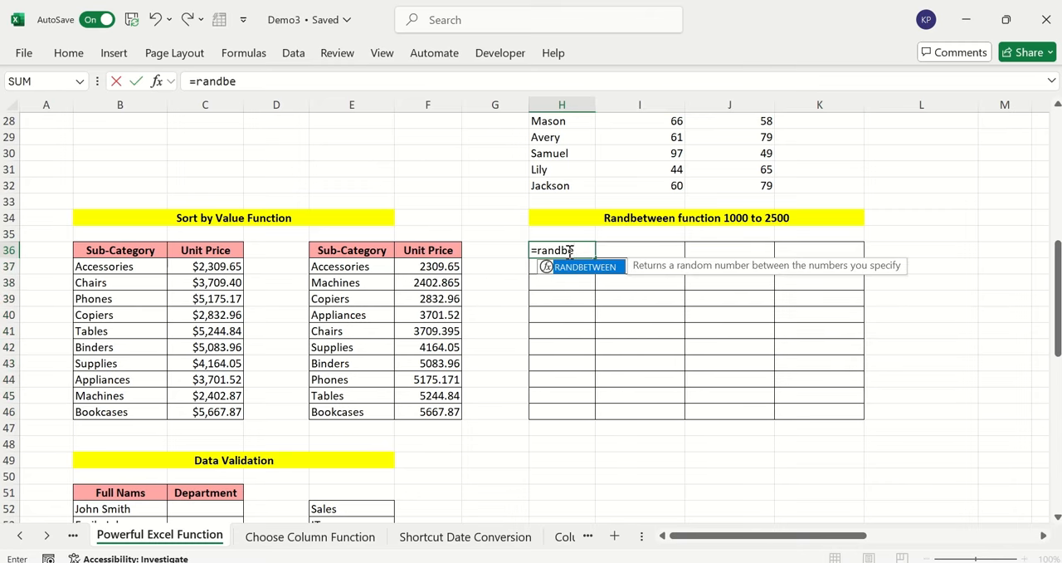
key(Tab)
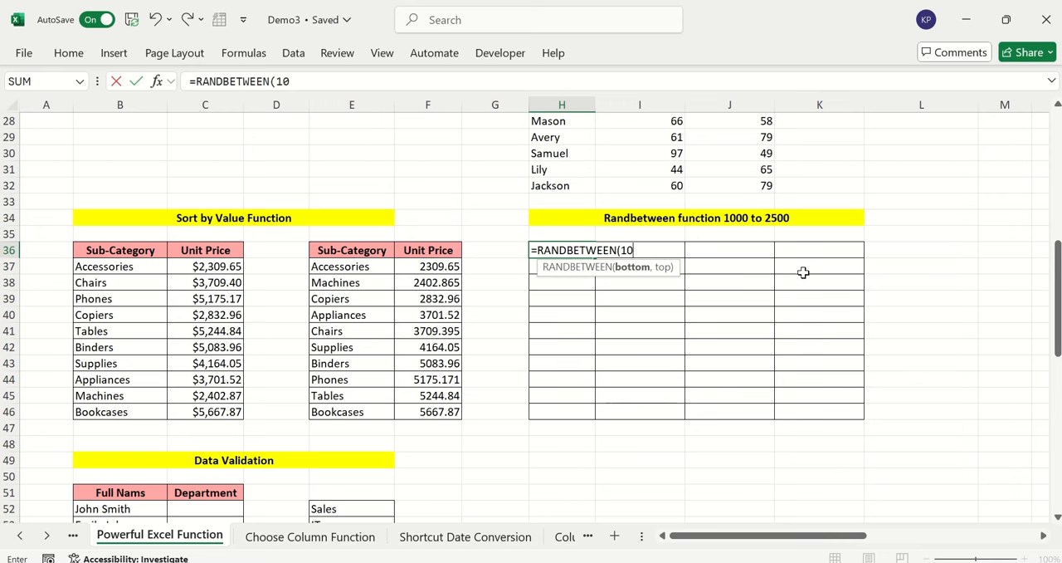
text(1000,2500)
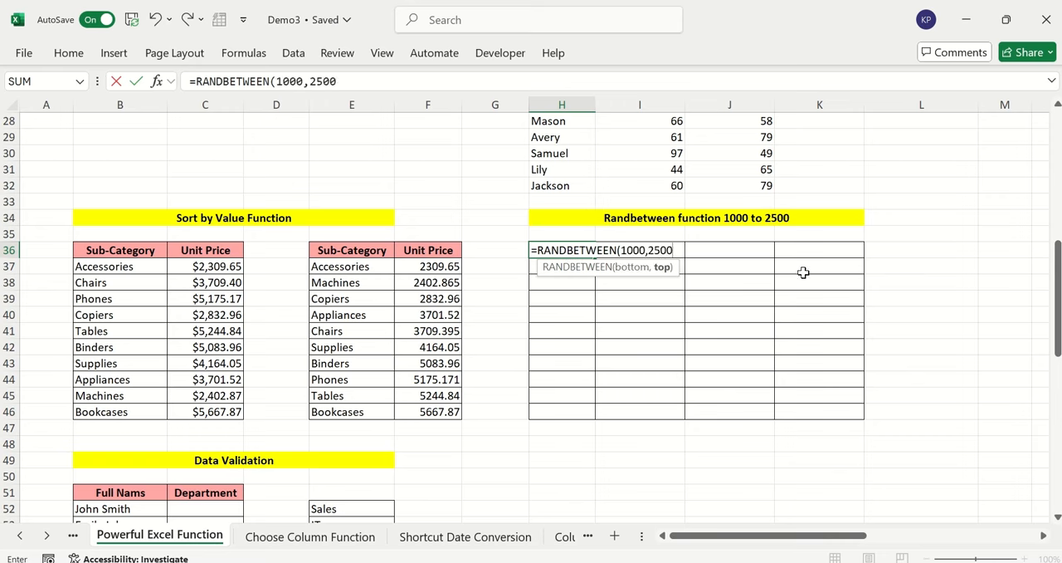
text())
key(Return)
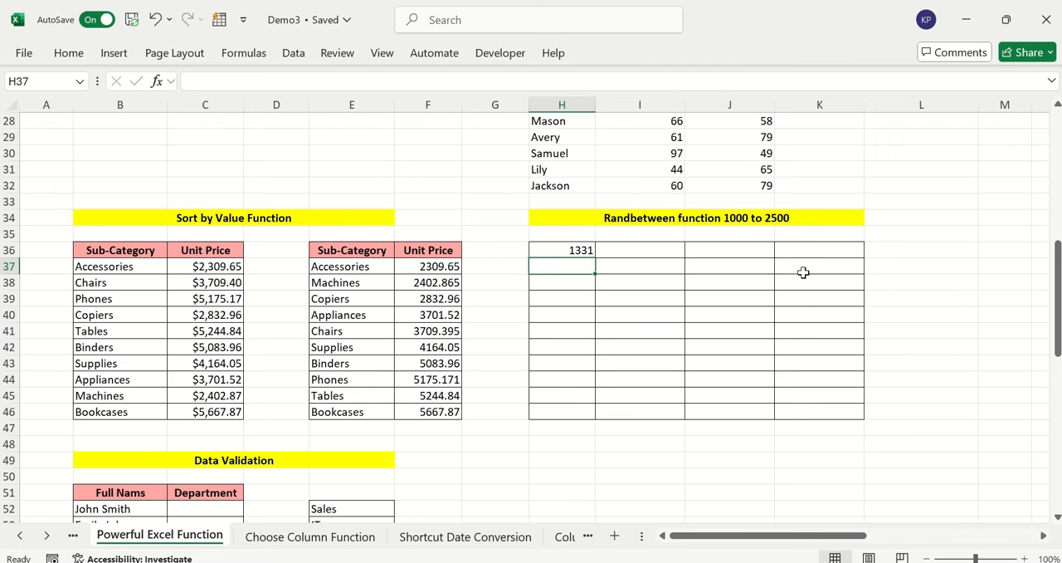
Fill the RANDBETWEEN formula from H36 across the whole grid H36:K46 and review the filled range
click(590, 249)
drag(594, 257, 870, 419)
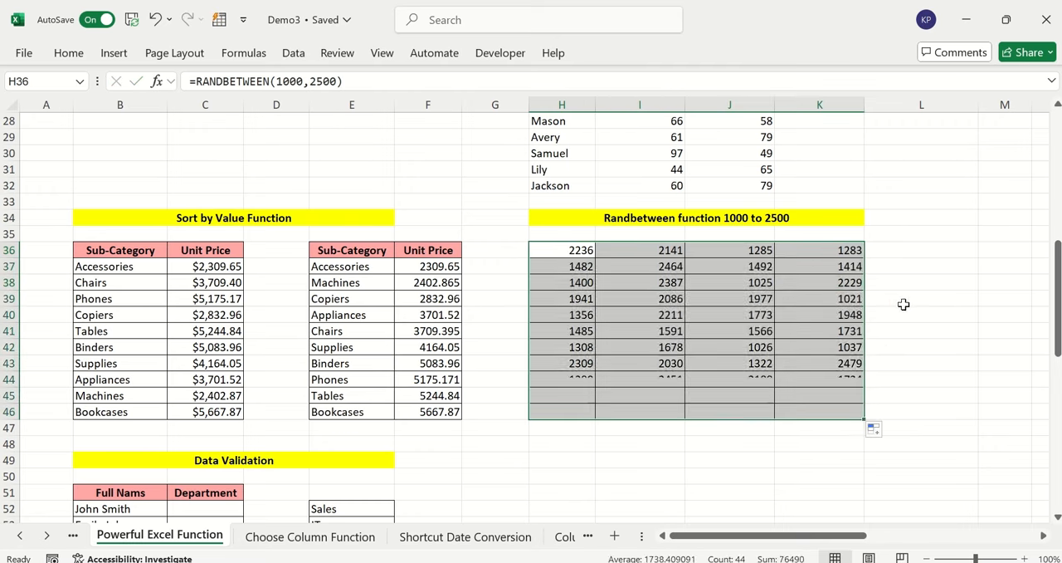
click(902, 301)
drag(573, 252, 820, 409)
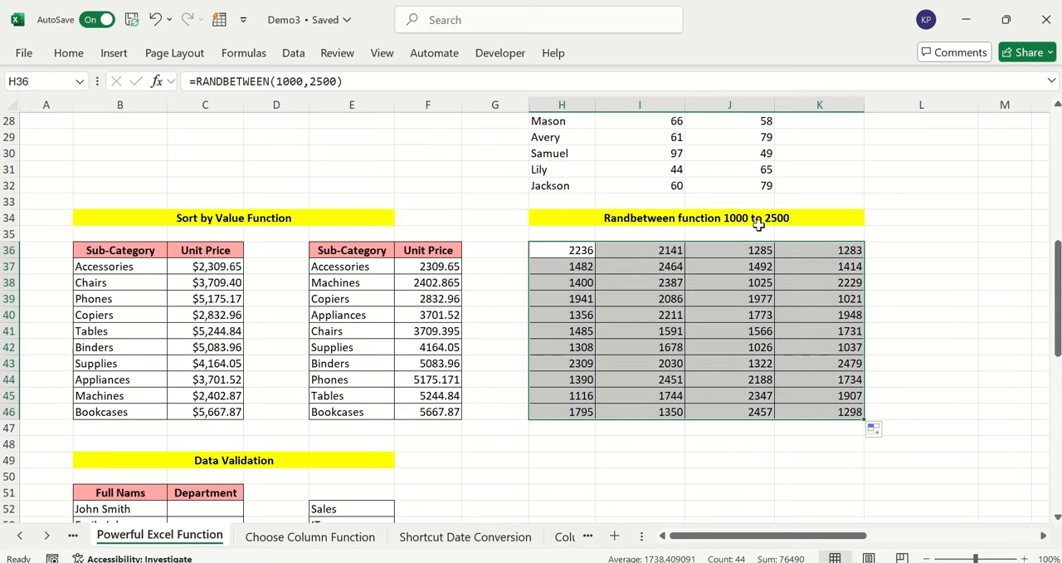
Examine the empty Department column and the list of departments in E52:E58 in the Data Validation section
scroll(616, 257, down, 5)
click(617, 257)
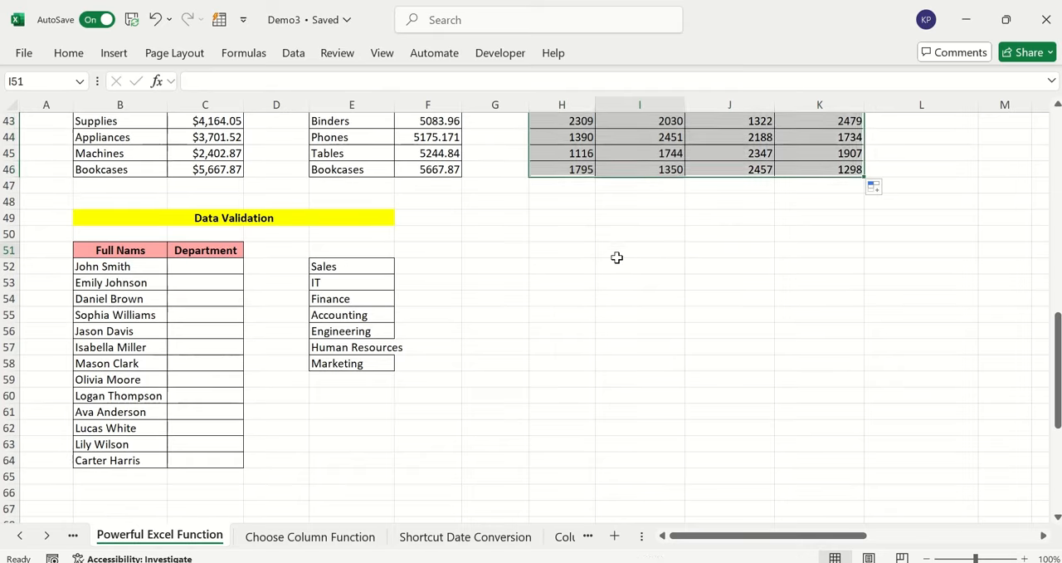
scroll(225, 260, down, 1)
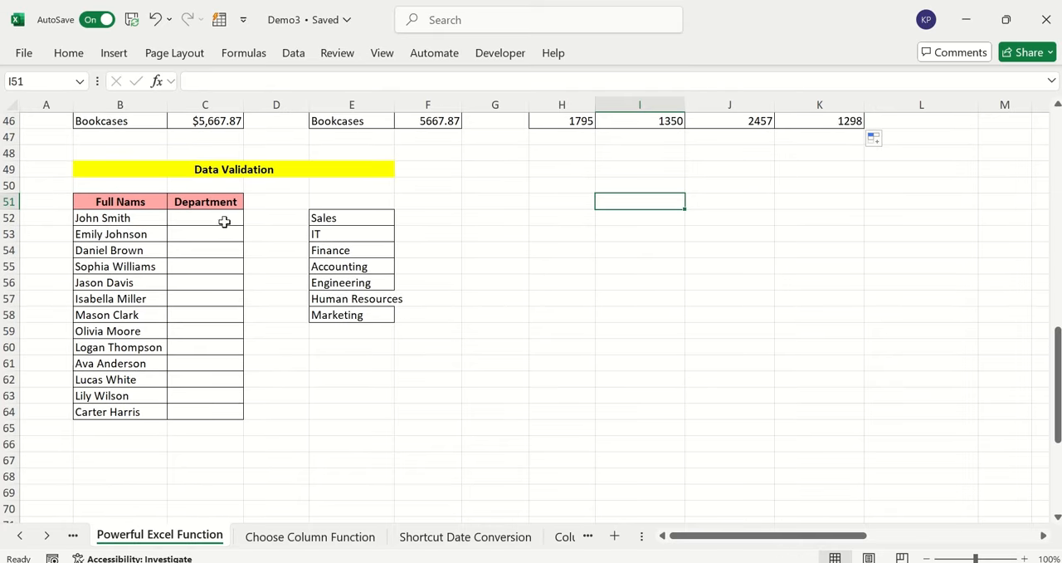
drag(224, 221, 207, 411)
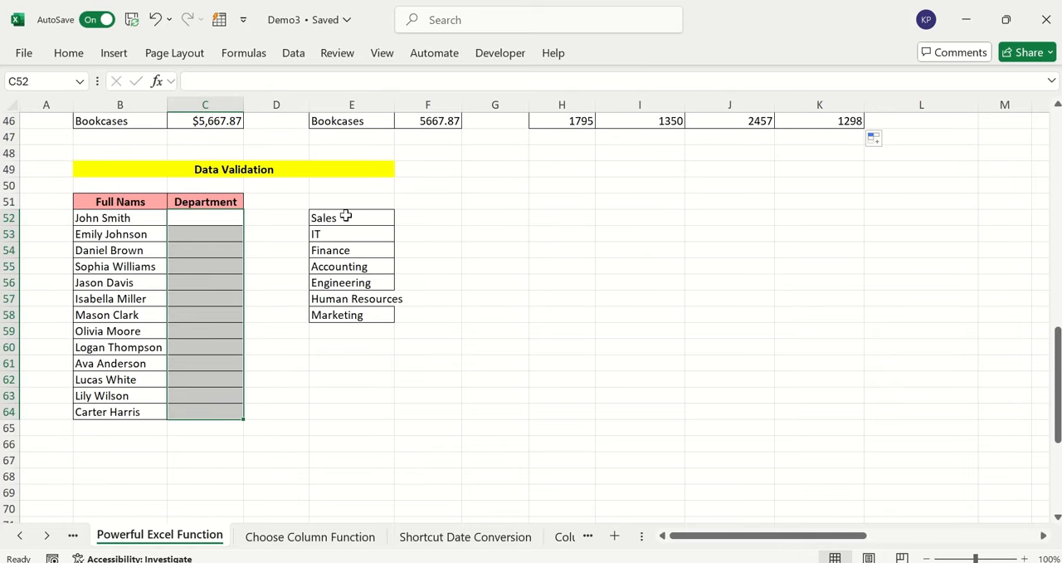
drag(345, 216, 345, 307)
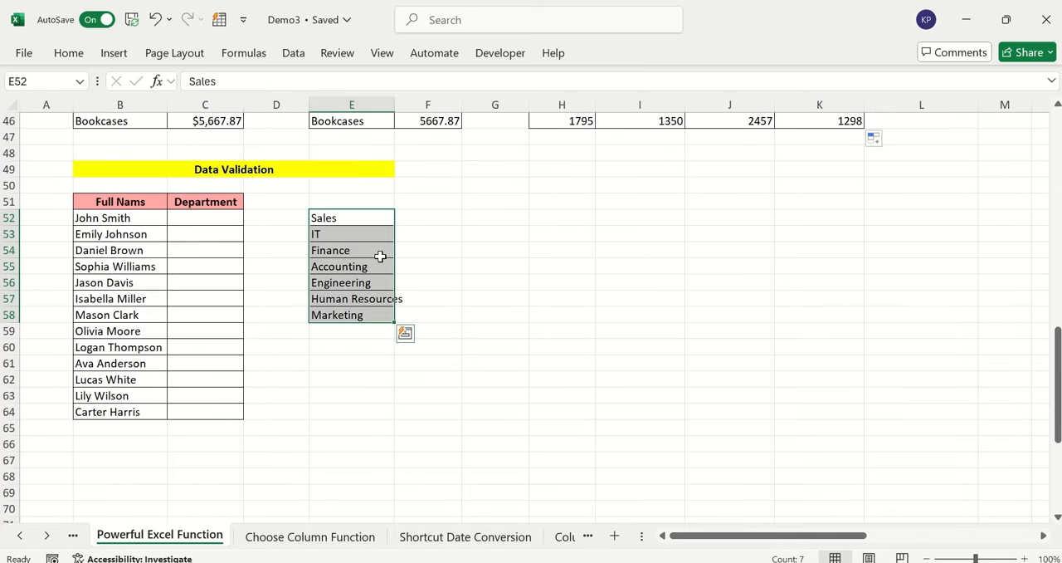
Start a data validation rule for the Department cells C52:C64 that allows only a List
drag(205, 218, 208, 411)
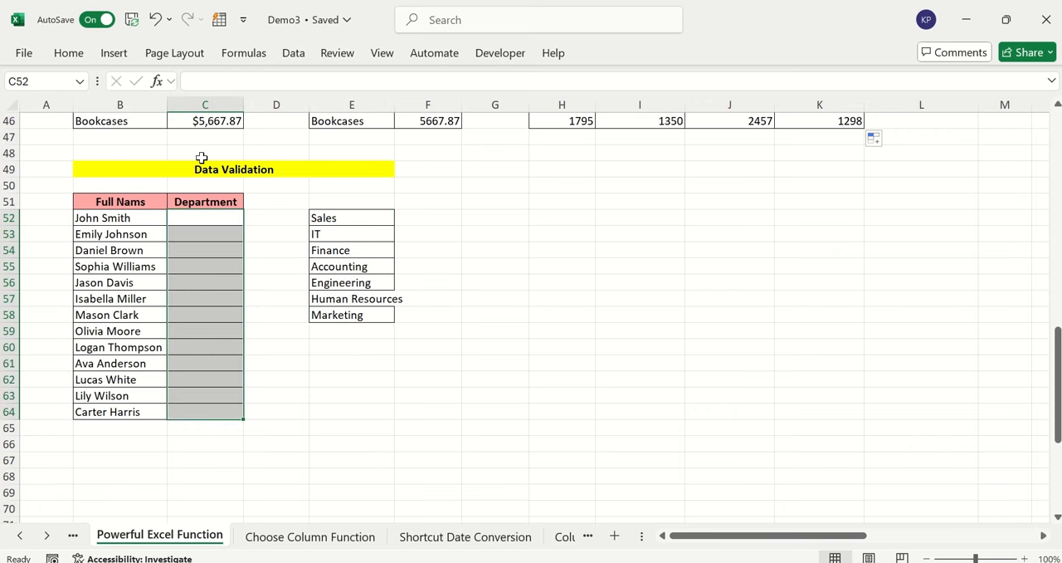
key(alt)
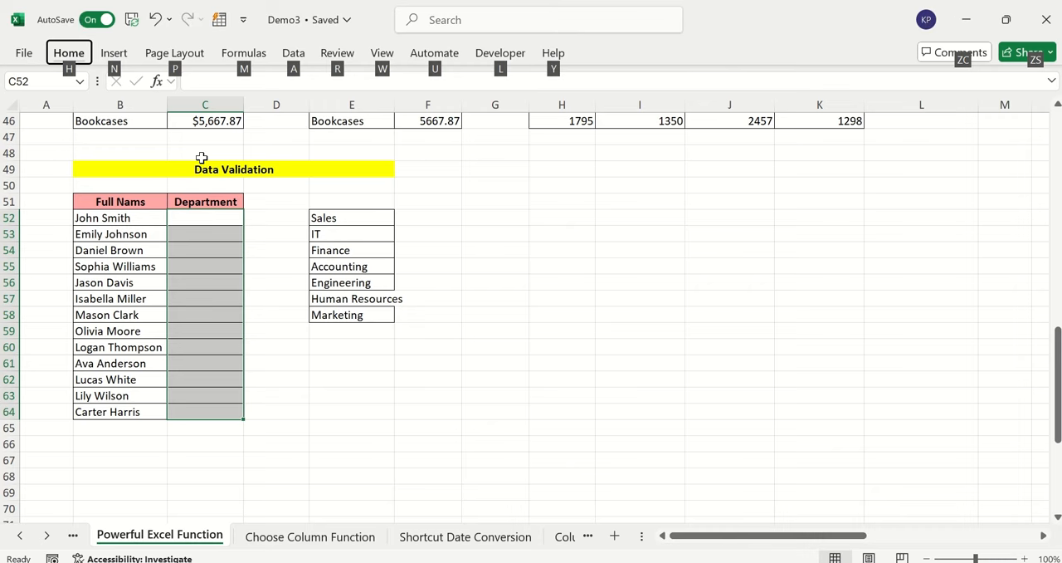
key(a)
key(v)
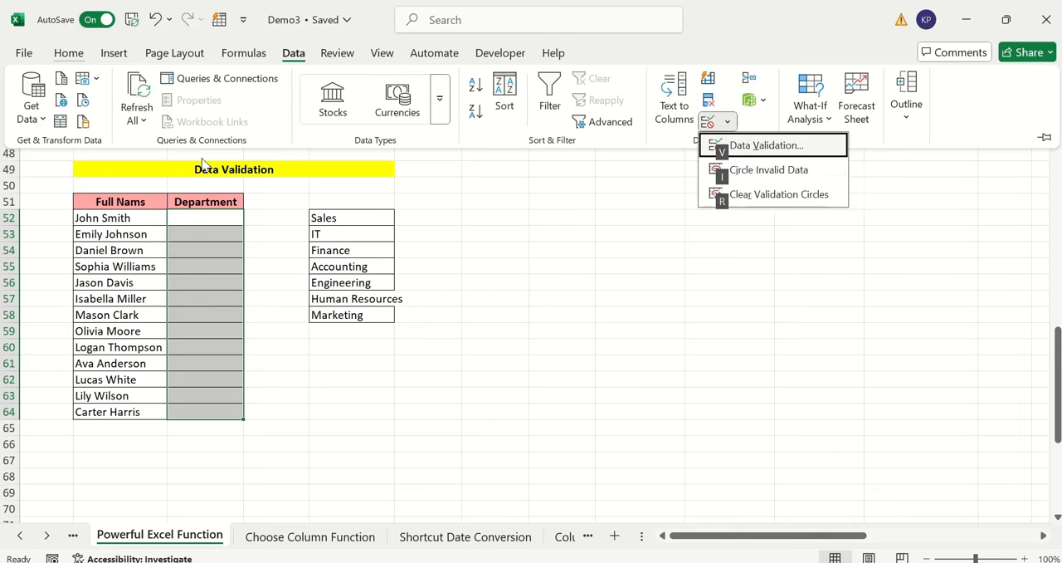
key(v)
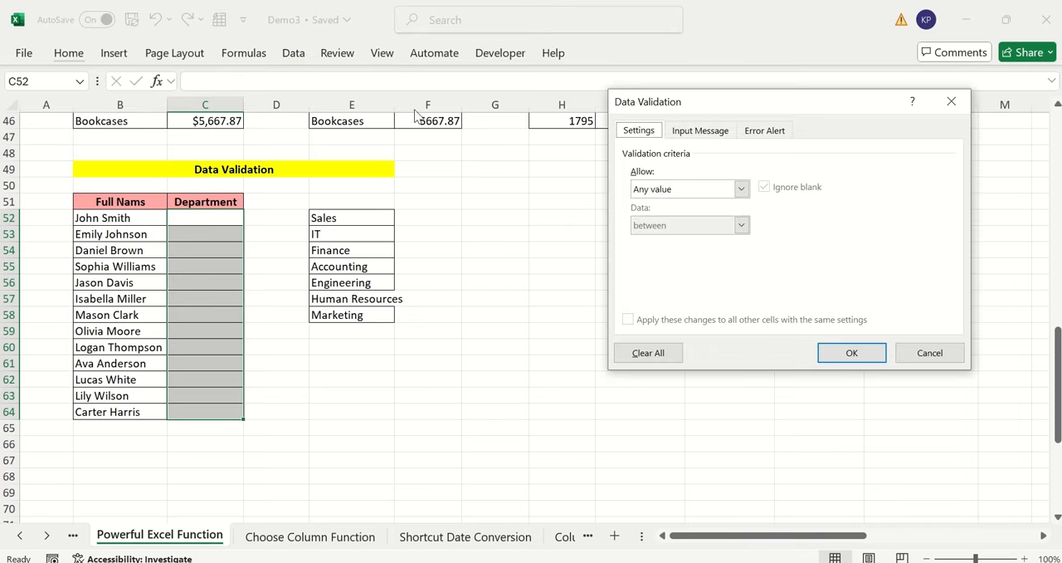
drag(706, 107, 717, 88)
click(706, 174)
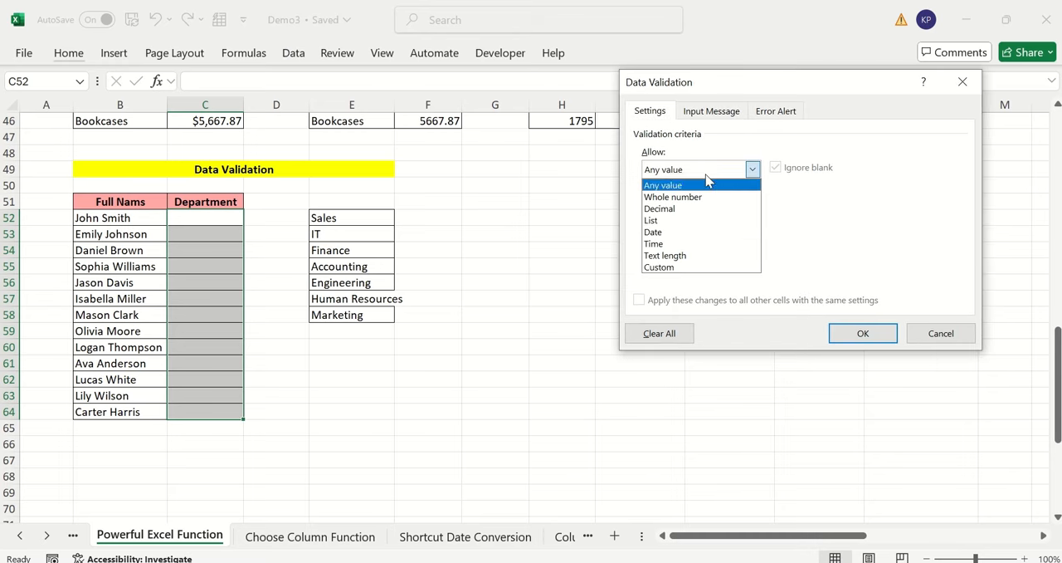
click(691, 219)
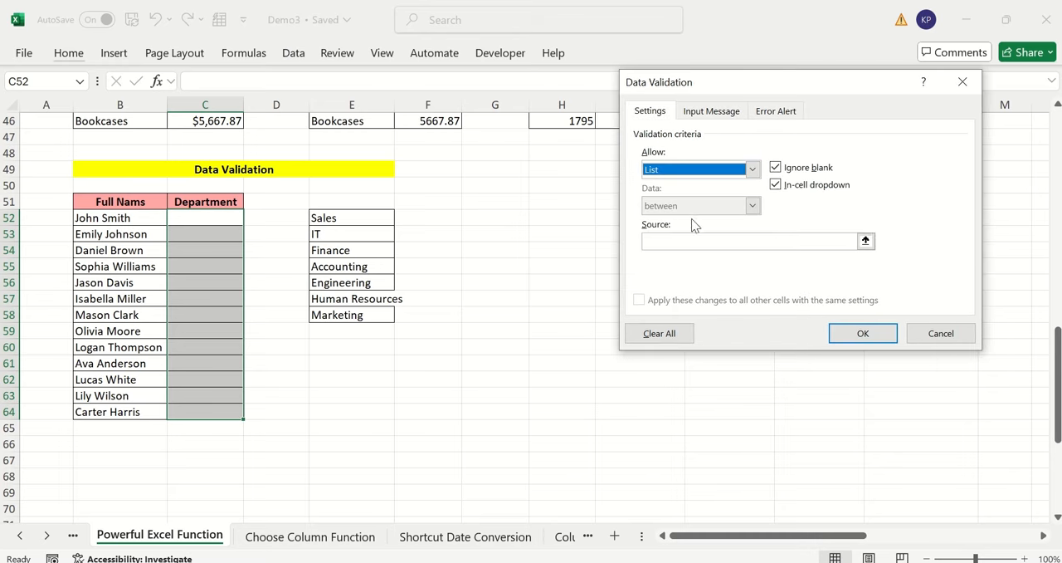
Set the list source to the department names in =$E$52:$E$58 and apply the validation rule
click(865, 239)
drag(344, 217, 353, 319)
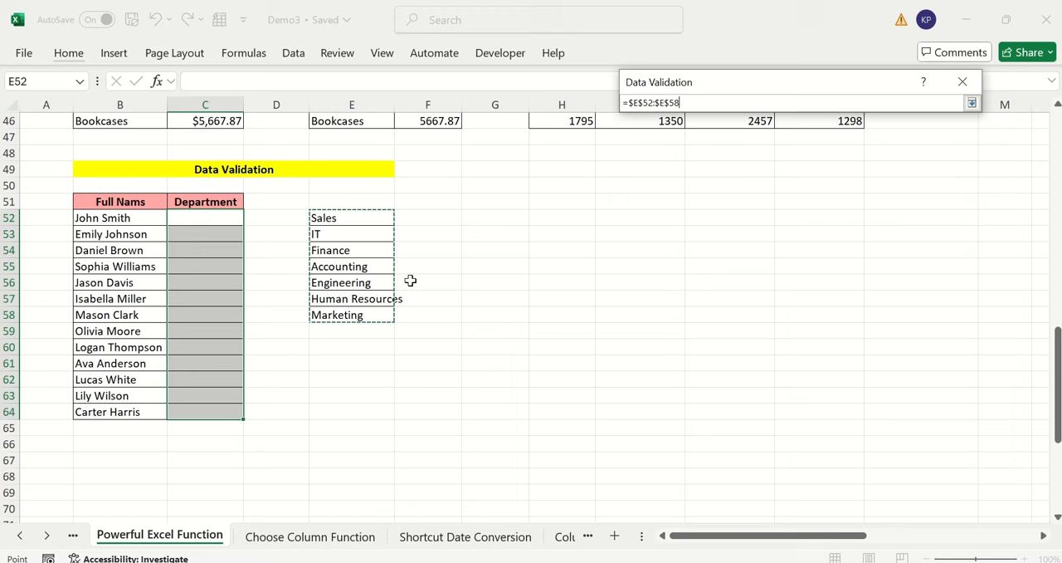
drag(727, 91, 465, 81)
click(708, 94)
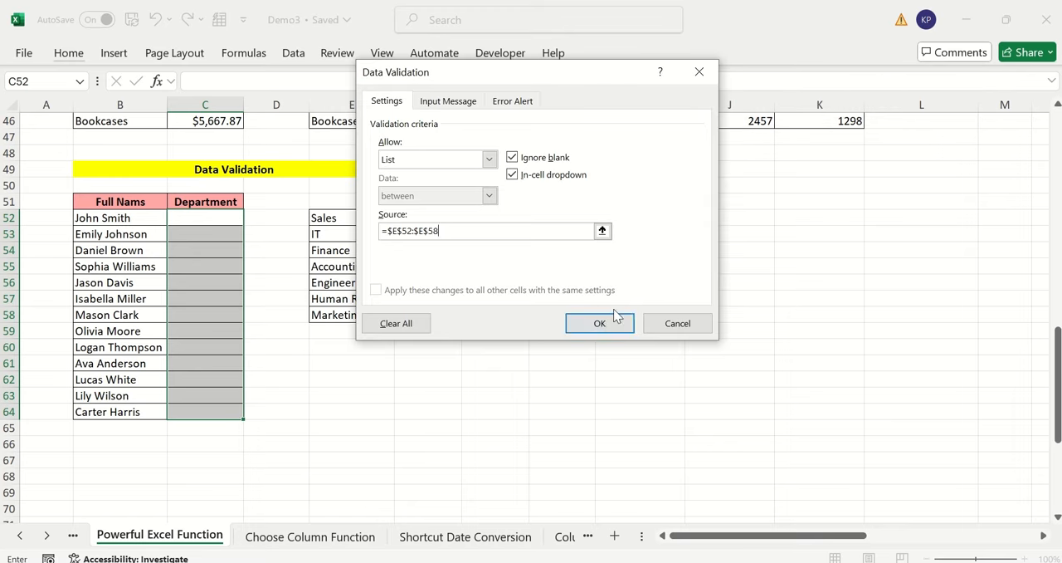
click(610, 319)
Choose IT for the Department in C52 and Finance in C54 from the in-cell dropdown lists
click(218, 221)
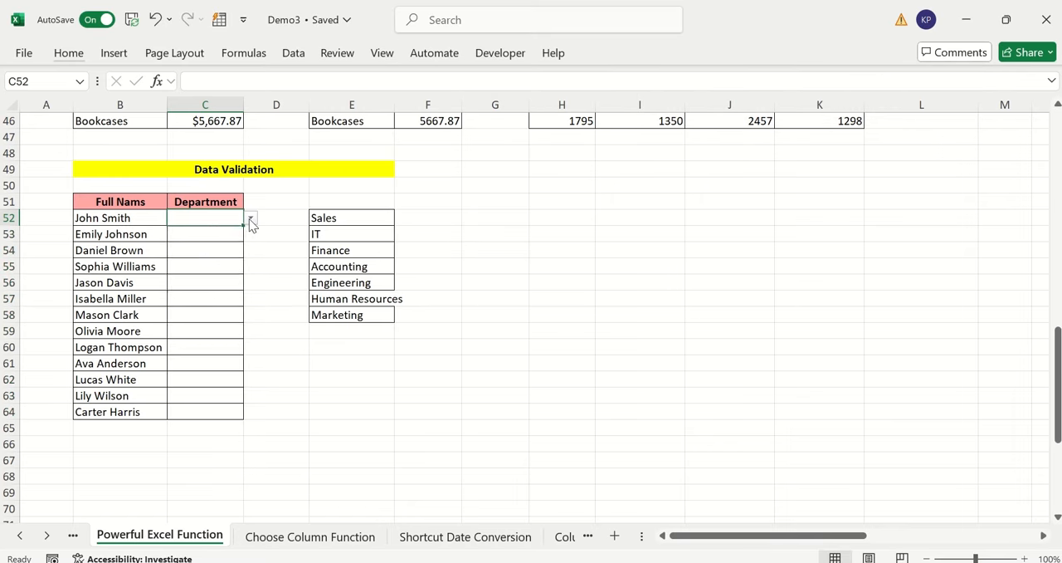
click(250, 218)
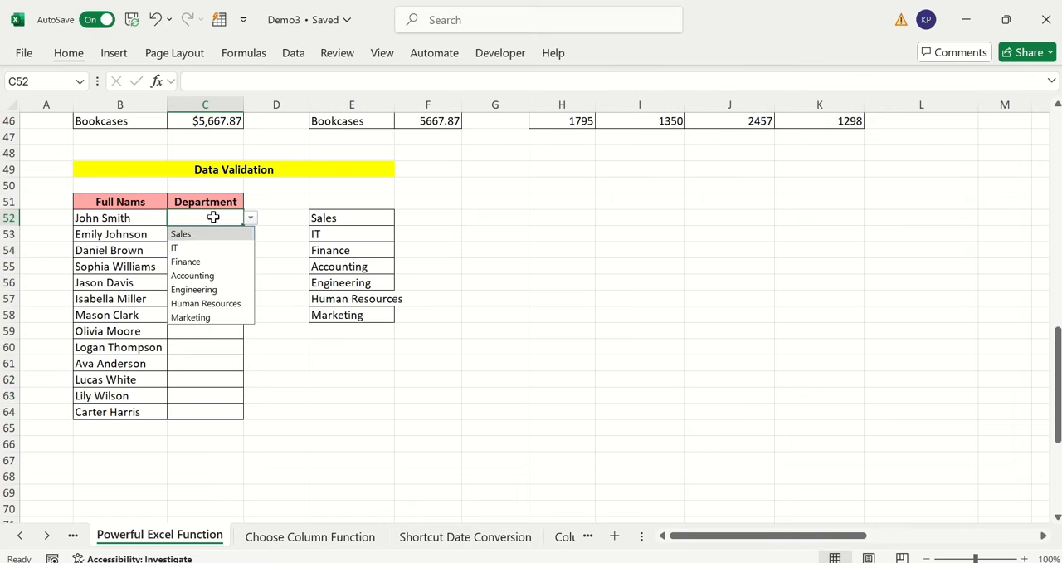
click(199, 247)
click(233, 251)
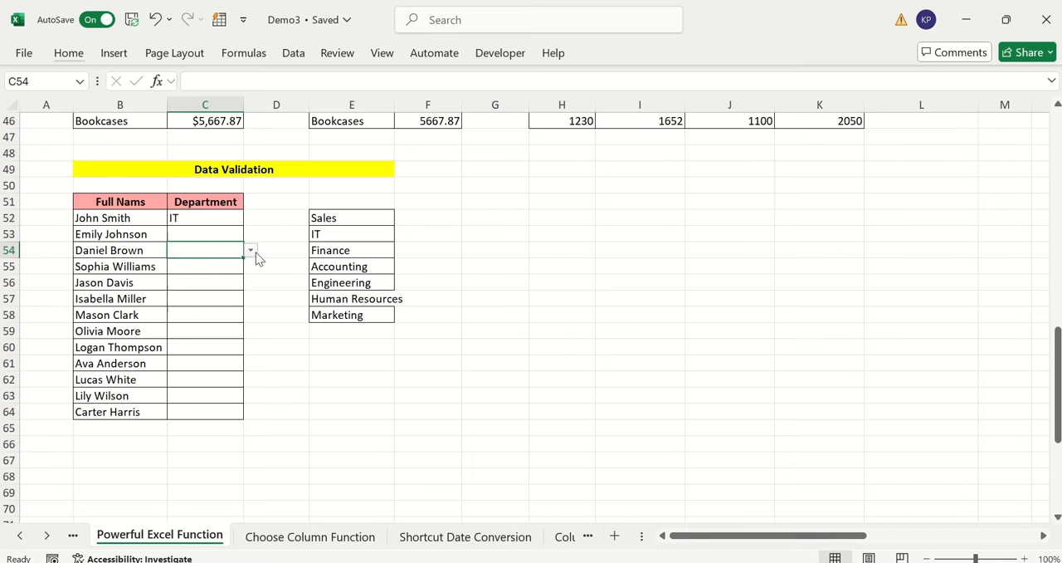
click(250, 250)
click(195, 293)
Choose Finance as the Department in both C58 and C63 from their dropdown lists
click(207, 315)
click(250, 315)
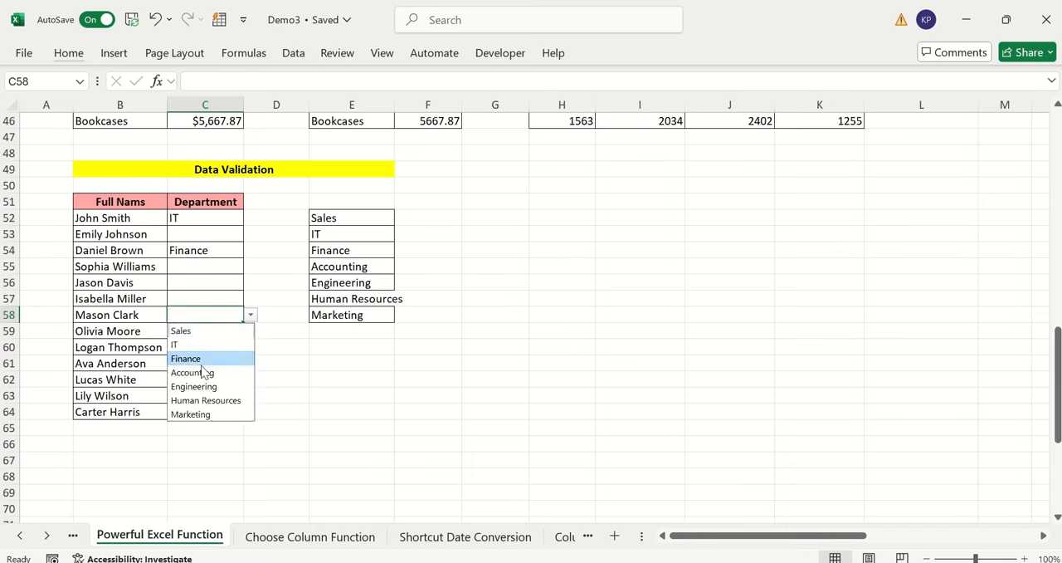
click(198, 360)
click(203, 395)
click(250, 396)
click(195, 437)
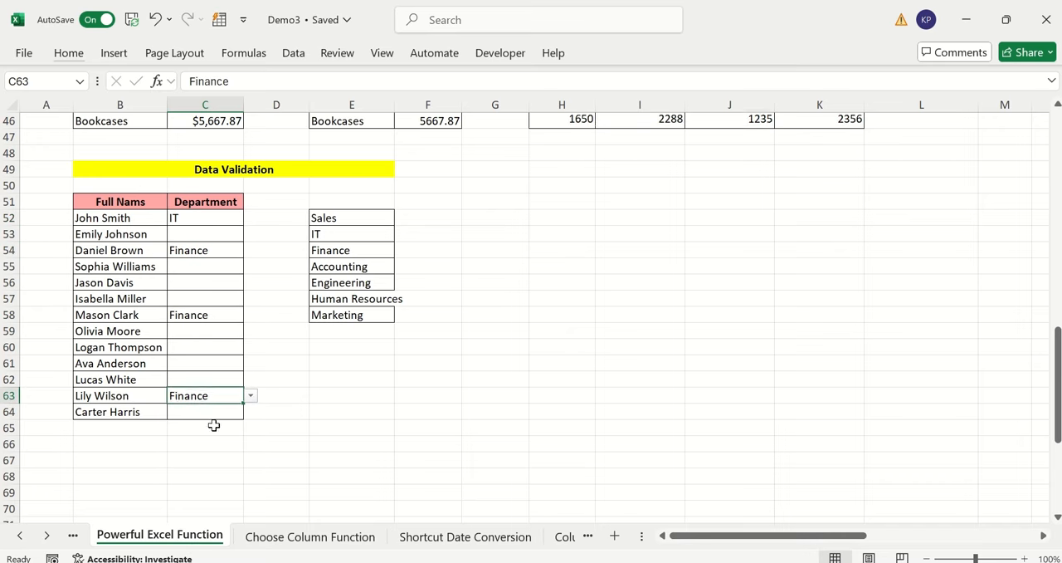
Choose Engineering for the Department in C59 and Accounting in C57 from their dropdown lists
click(230, 332)
click(251, 331)
click(199, 403)
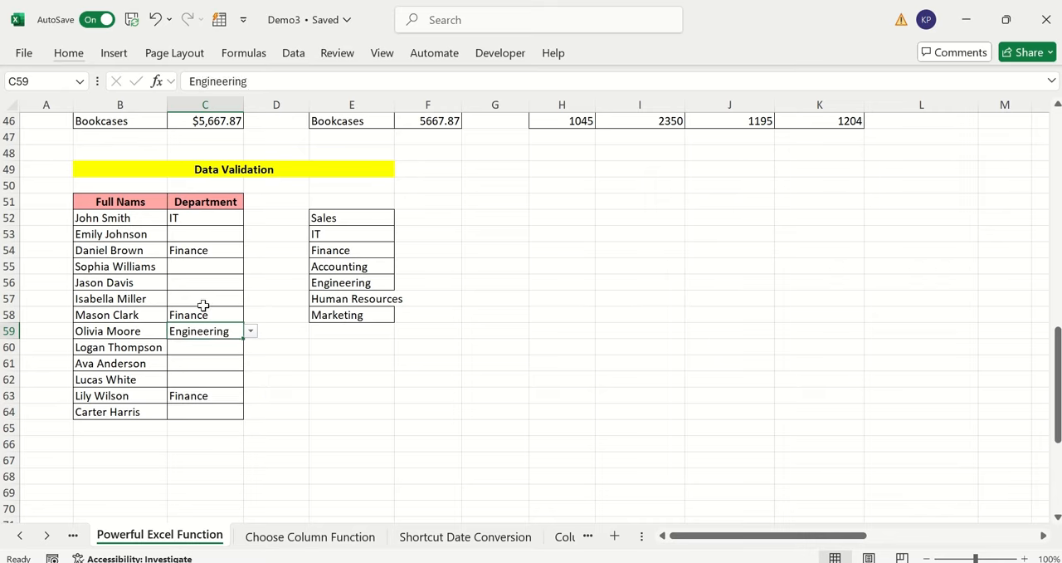
click(204, 301)
click(250, 299)
click(206, 361)
click(328, 362)
Review all the finished examples on the sheet, from the Choose Row section down to the Data Validation section
scroll(390, 336, up, 15)
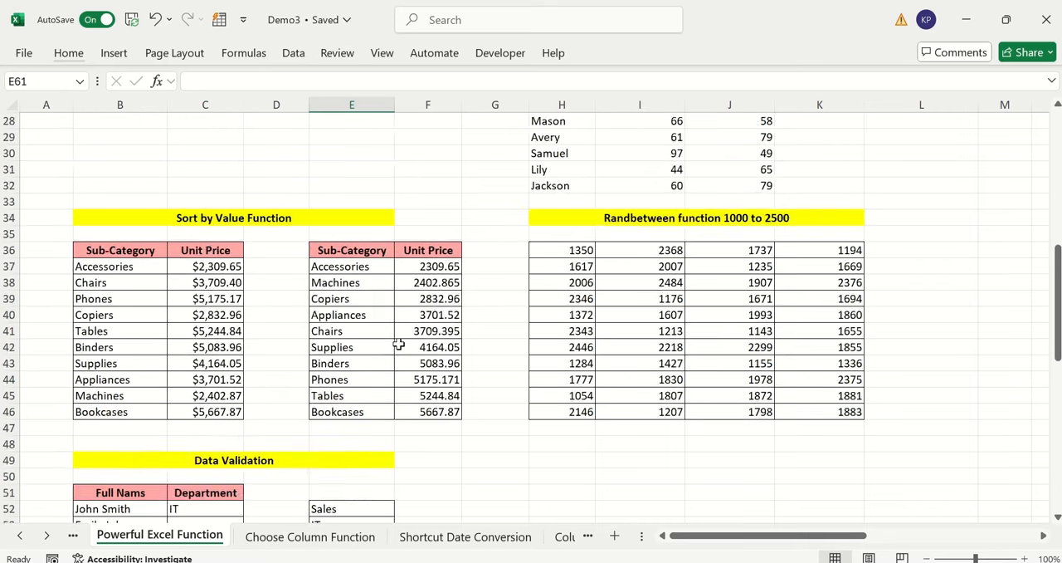
scroll(445, 266, down, 12)
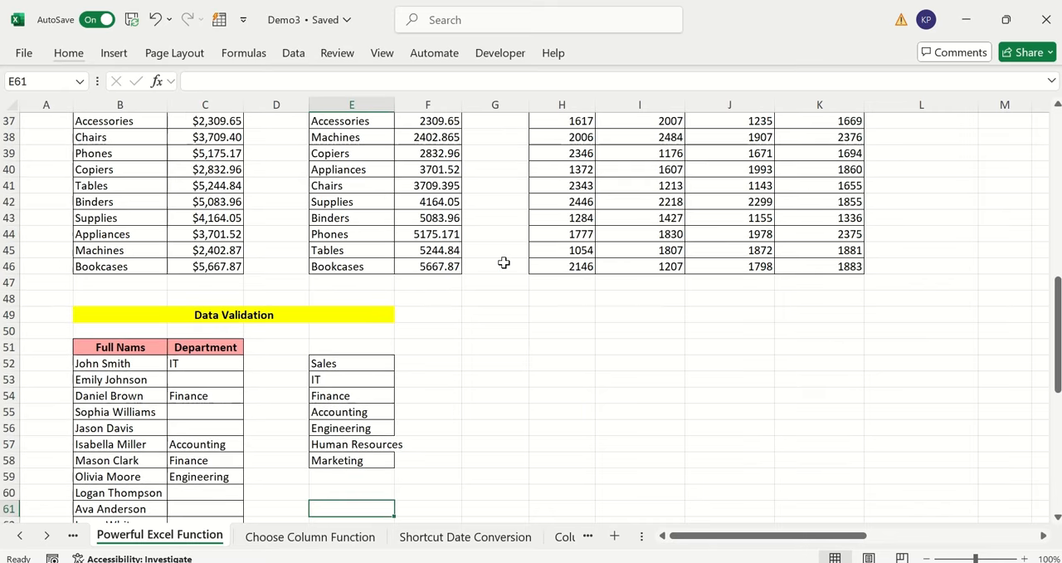
scroll(452, 249, up, 12)
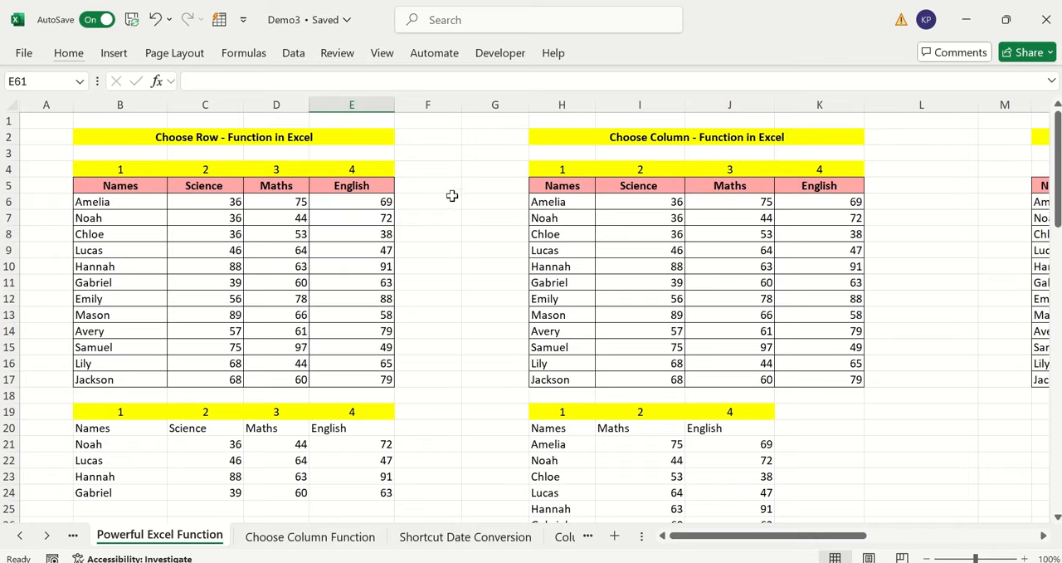
click(451, 195)
scroll(608, 379, down, 12)
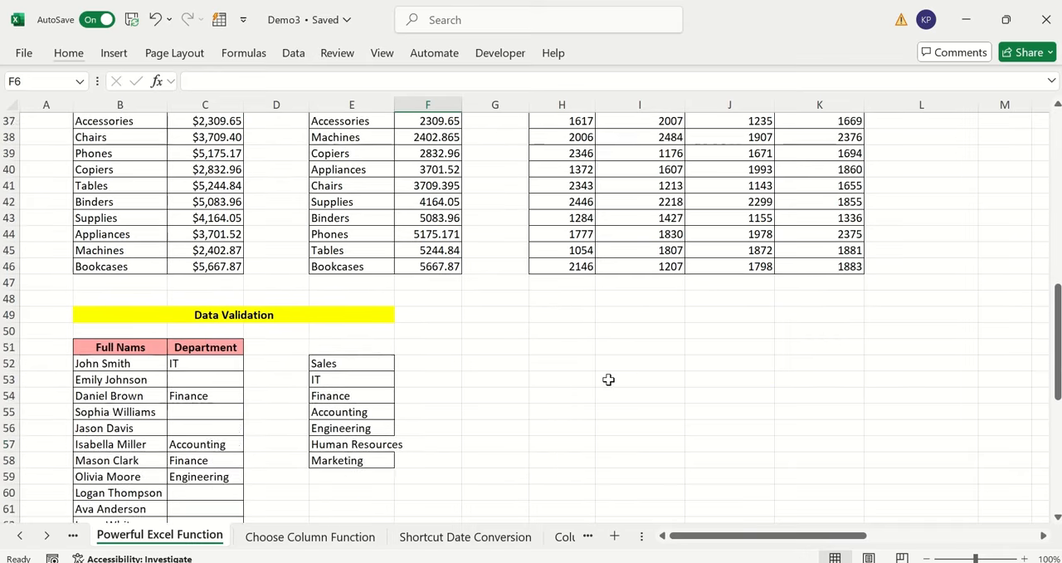
scroll(608, 379, down, 3)
click(515, 312)
scroll(514, 313, up, 15)
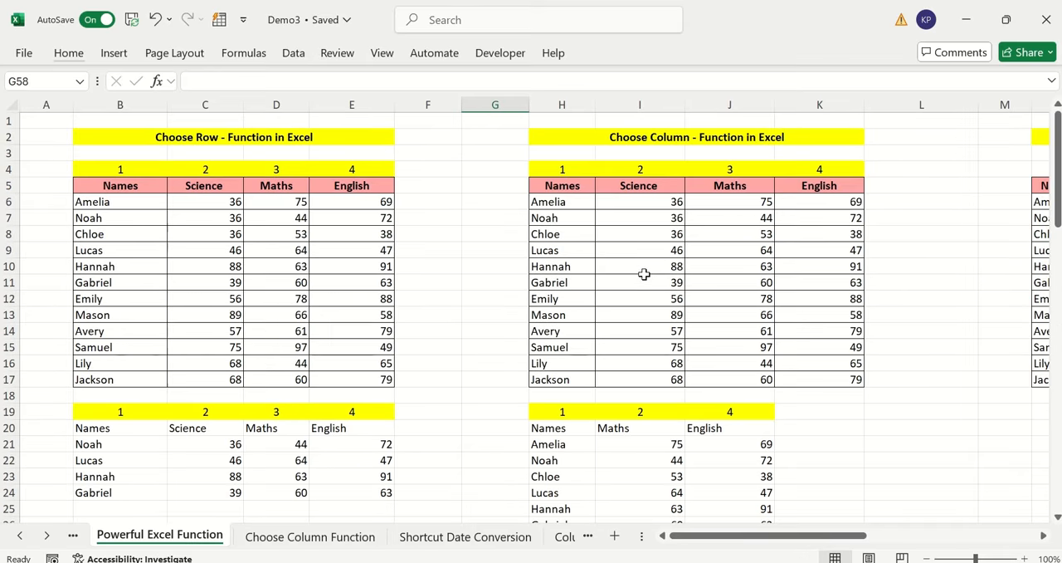